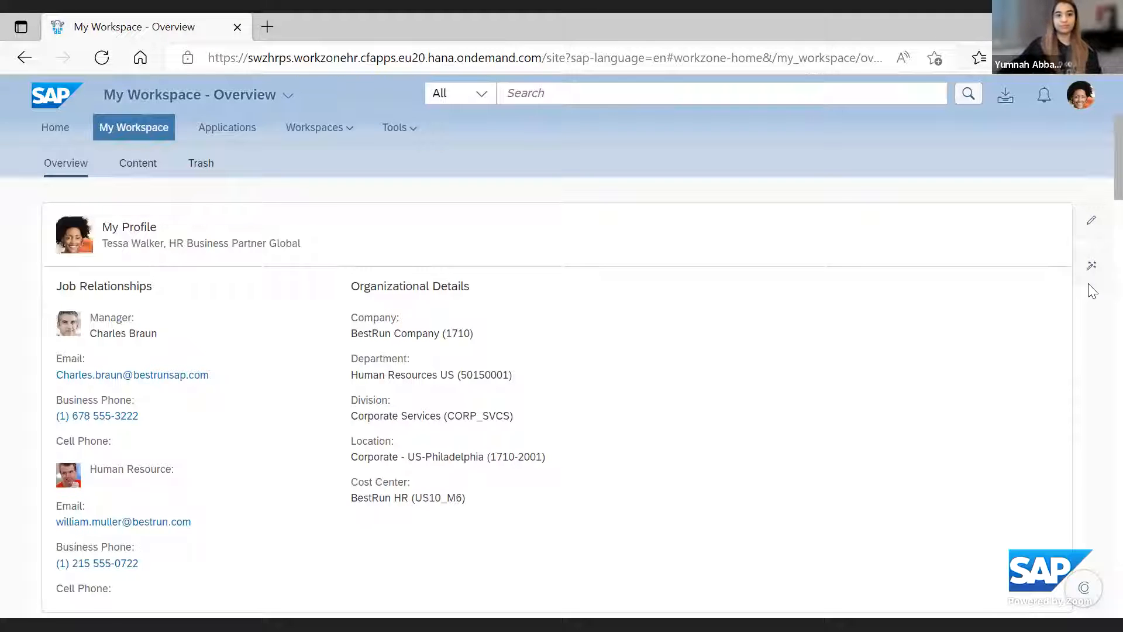
# Look through the Home page full screen, covering the banner, employee services, compensation guide and HR news sections
pyautogui.press('F11')
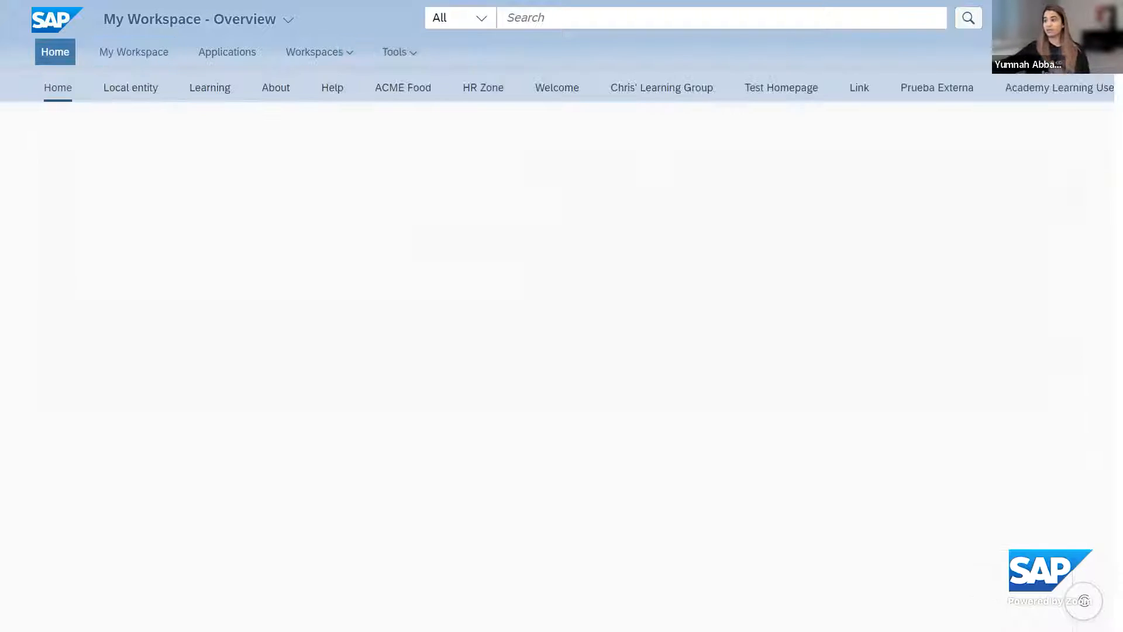
pyautogui.moveTo(18, 16)
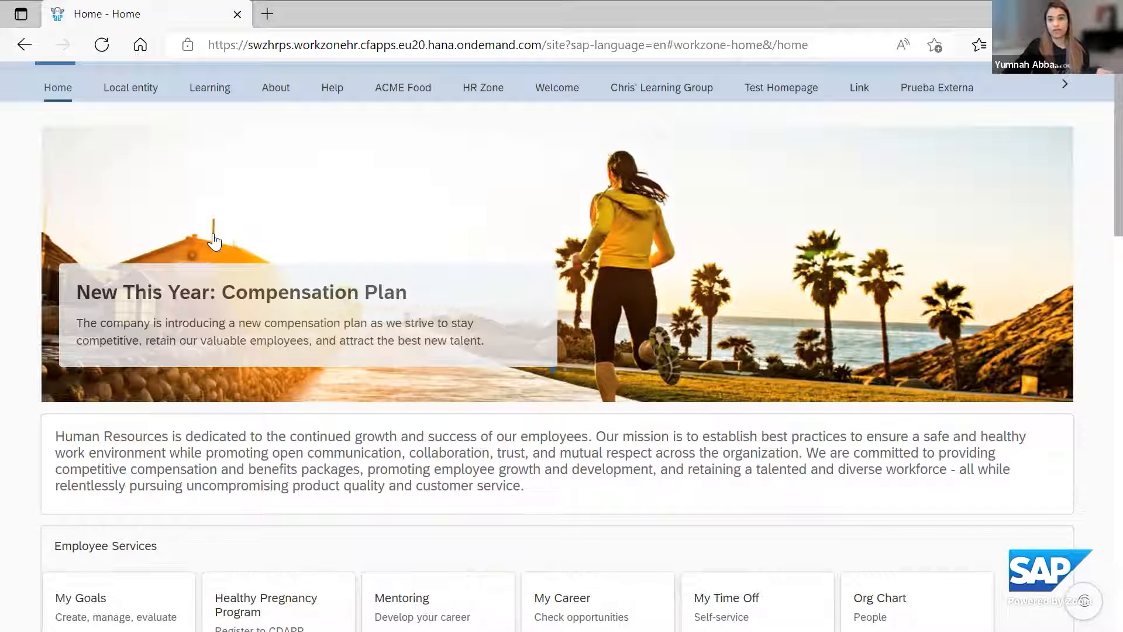
pyautogui.press('F11')
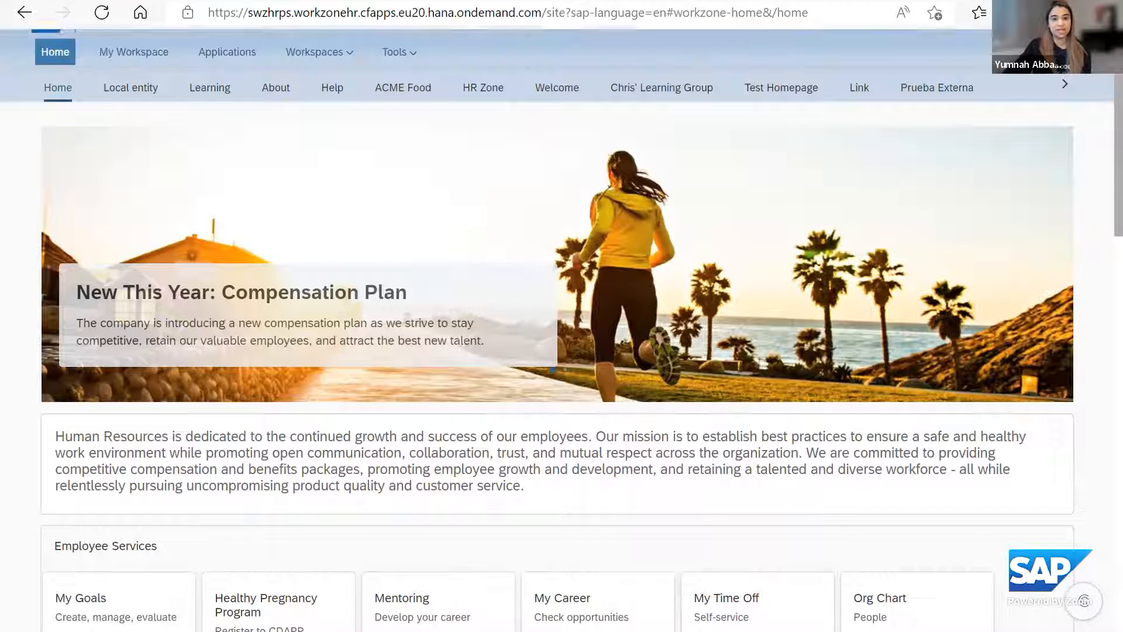
pyautogui.scroll(-7, 555, 351)
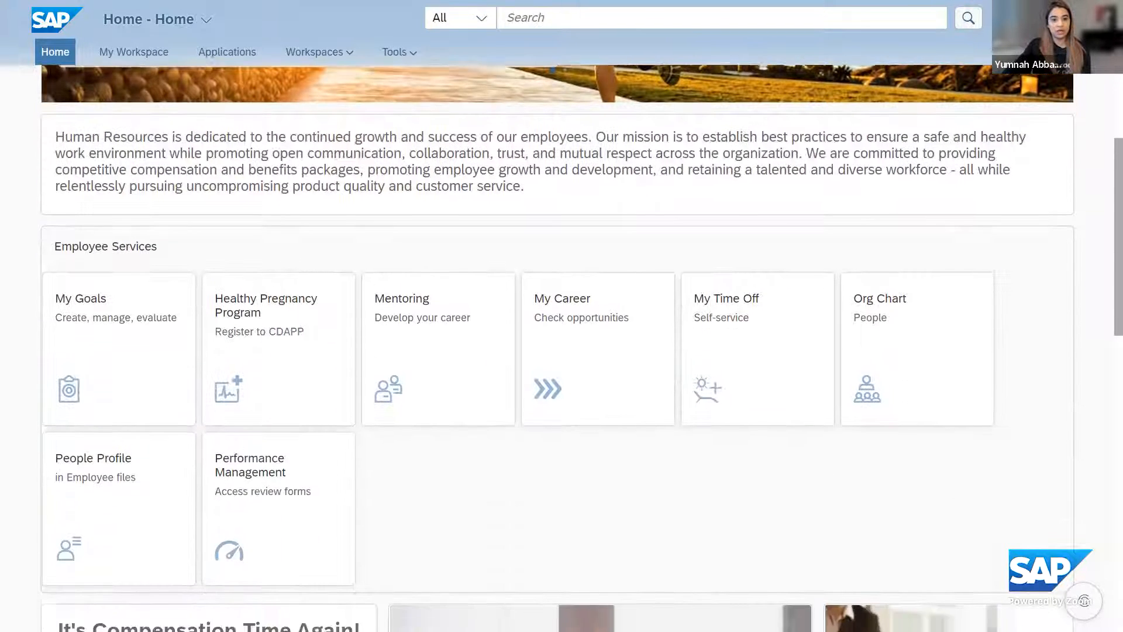
pyautogui.scroll(-8, 556, 351)
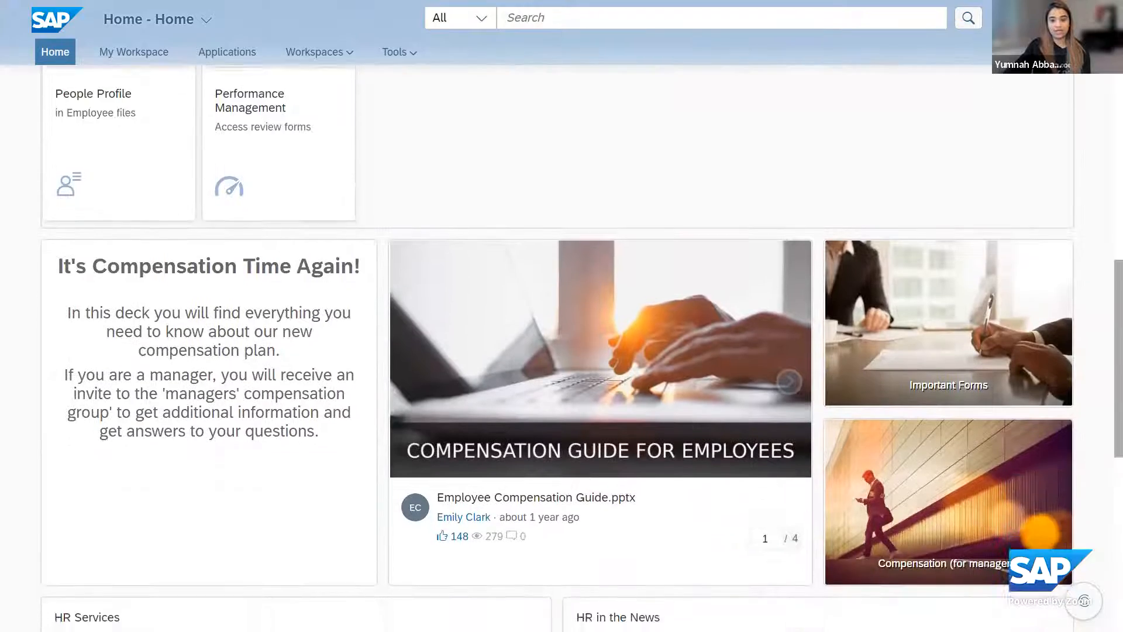
pyautogui.scroll(-3, 556, 351)
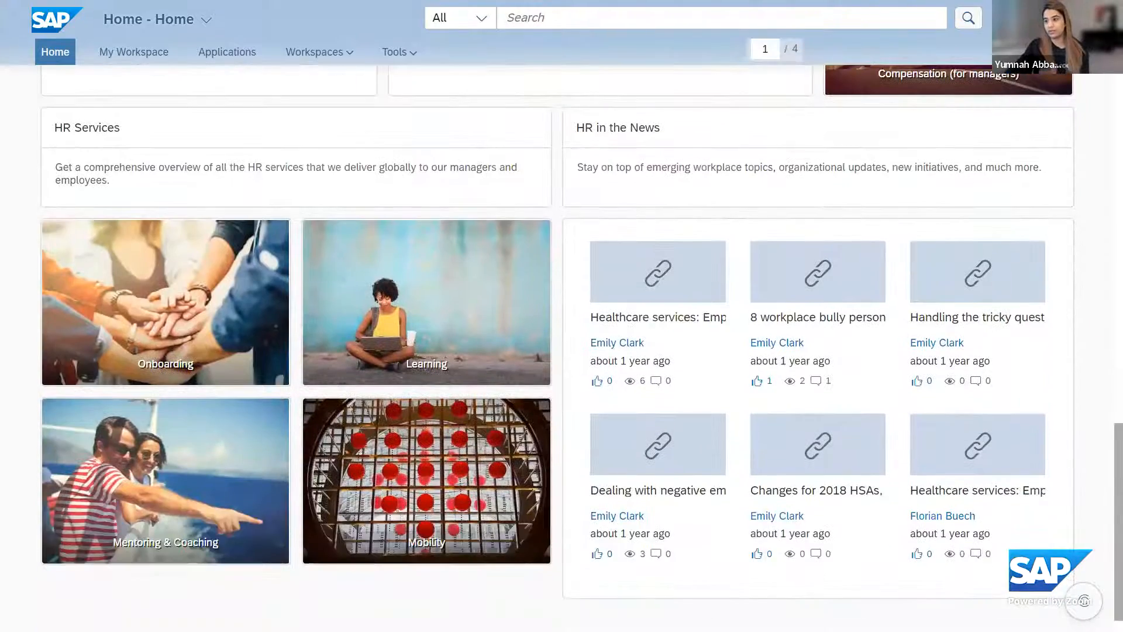
pyautogui.scroll(20, 556, 351)
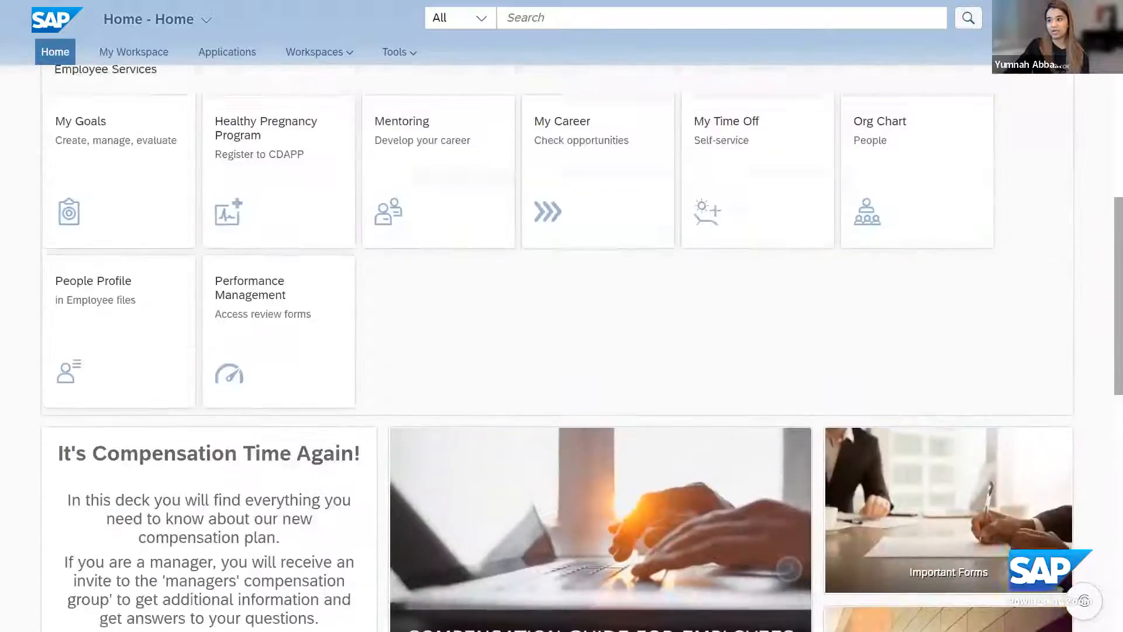
pyautogui.scroll(2, 931, 128)
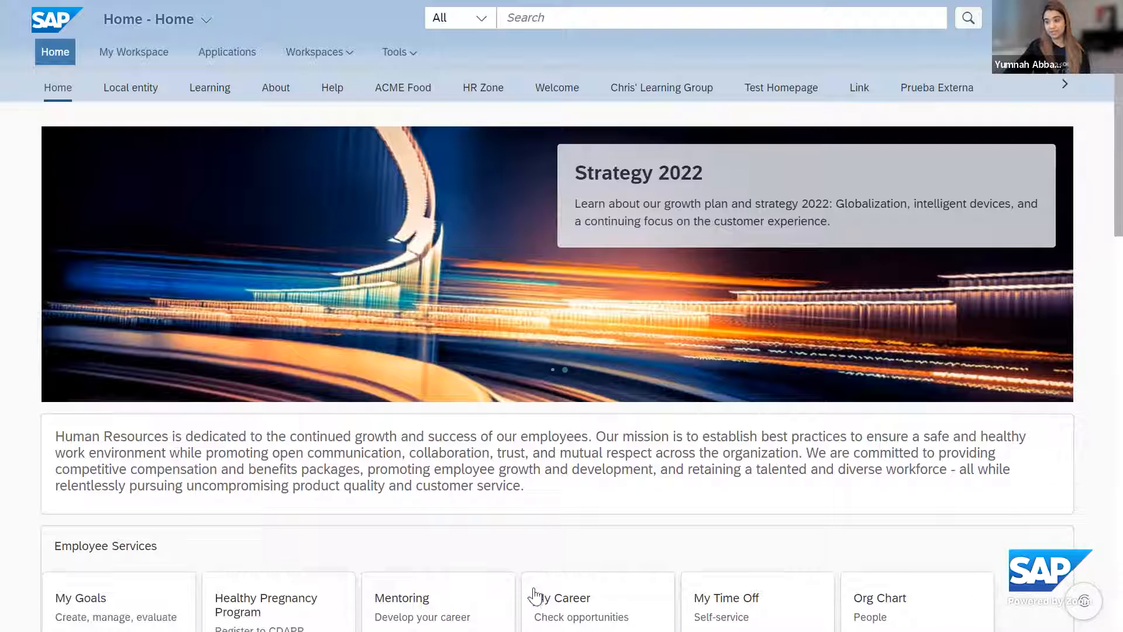
# Open the My Workspace overview and look through its profile, Employee Services, Spot Award and Learning Plan sections
pyautogui.click(128, 56)
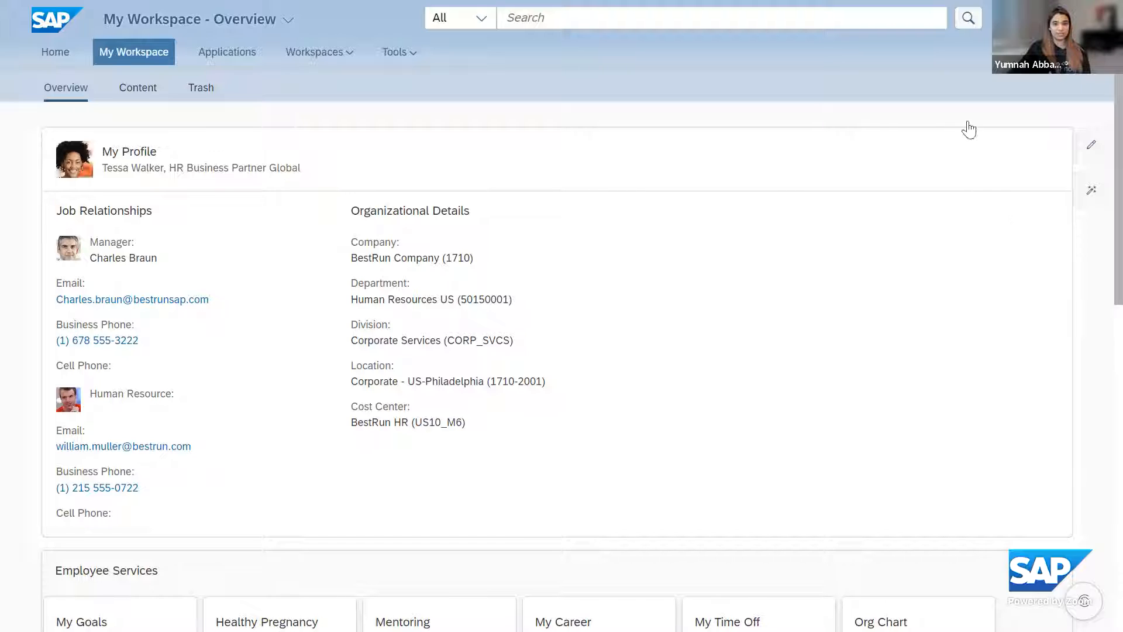
pyautogui.scroll(-6, 561, 347)
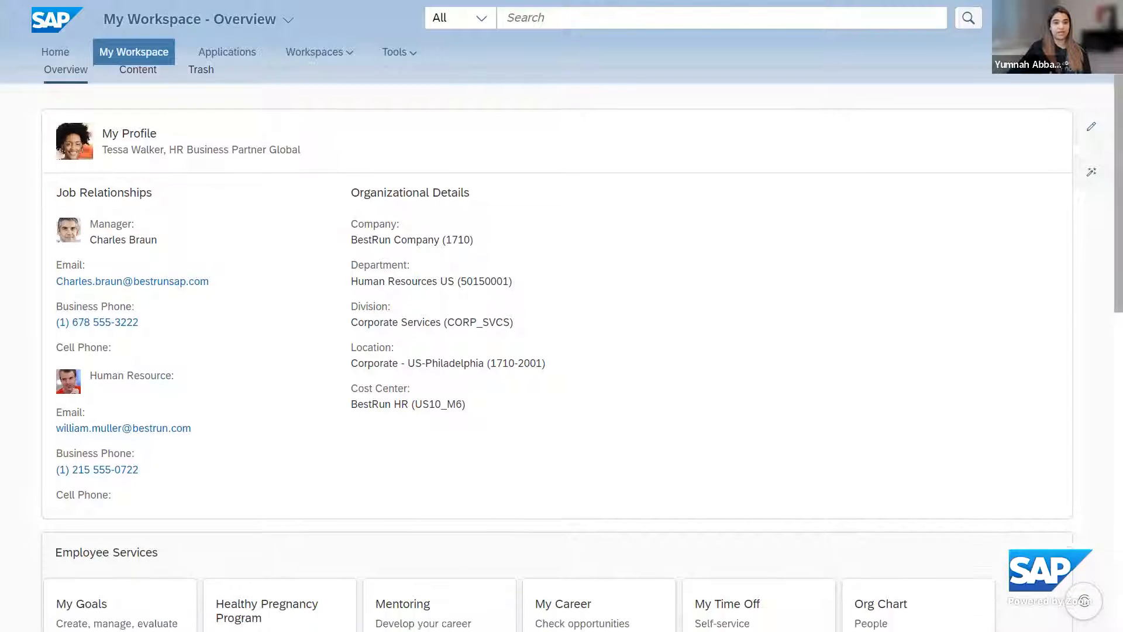
pyautogui.scroll(-2, 1050, 258)
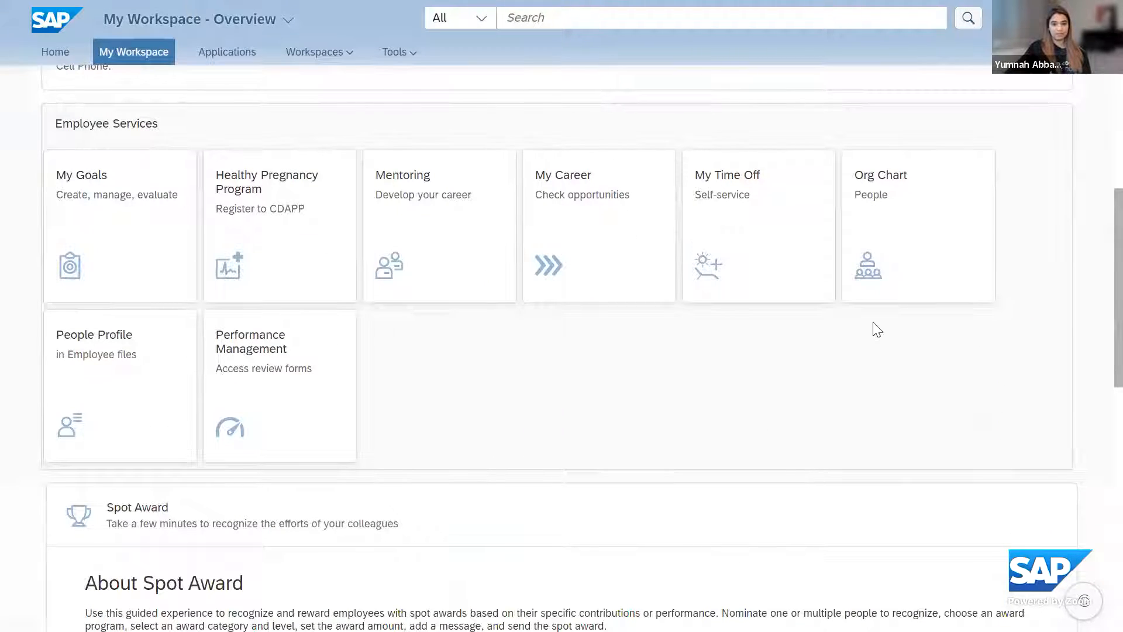
pyautogui.scroll(-12, 874, 329)
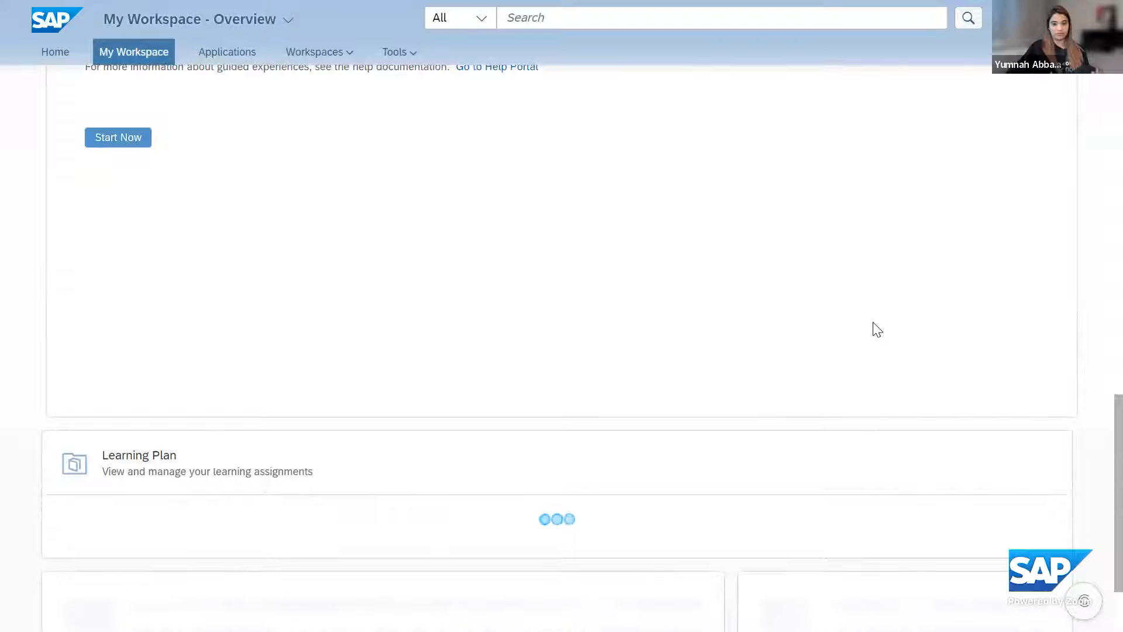
pyautogui.scroll(20, 877, 330)
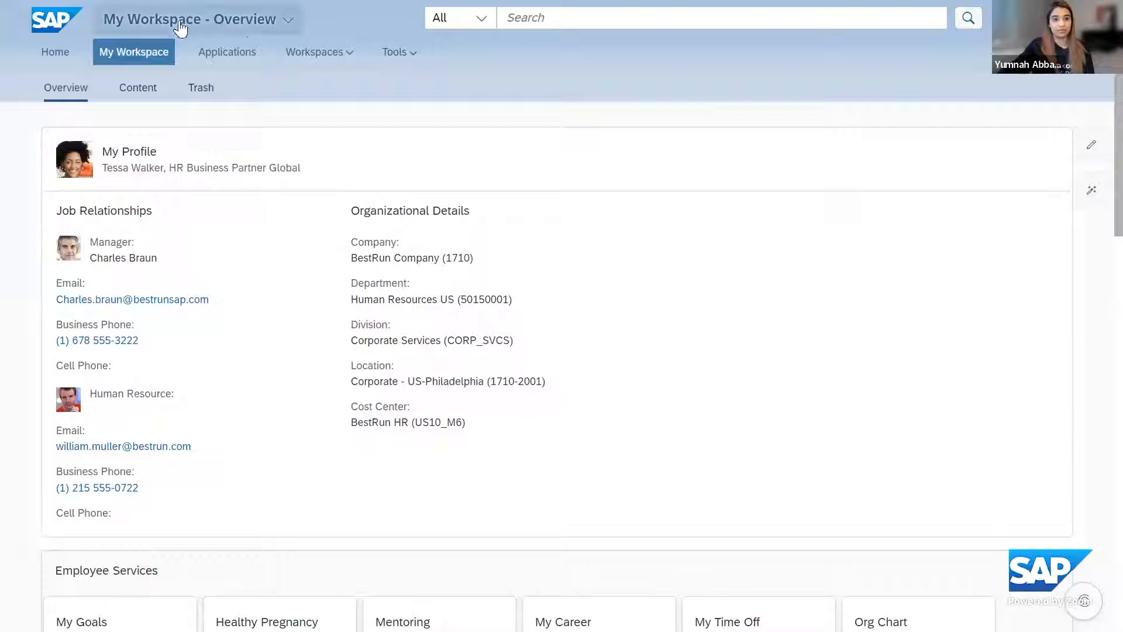
# Open the list of all workspaces and look through the favorites and available workspaces
pyautogui.click(308, 52)
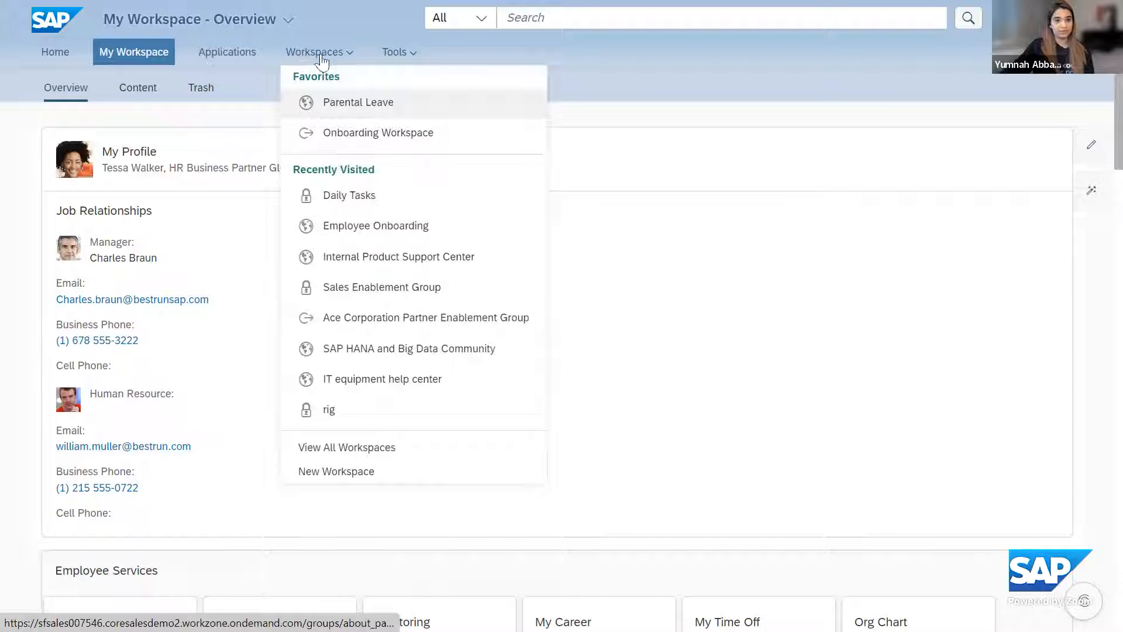
pyautogui.click(331, 449)
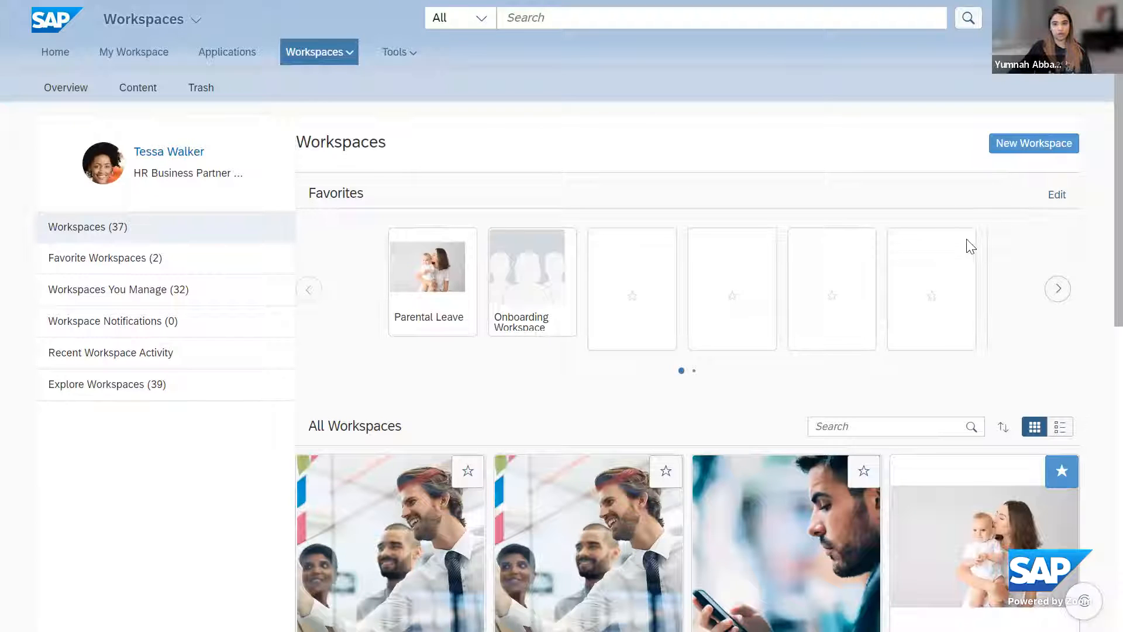
pyautogui.scroll(-3, 995, 246)
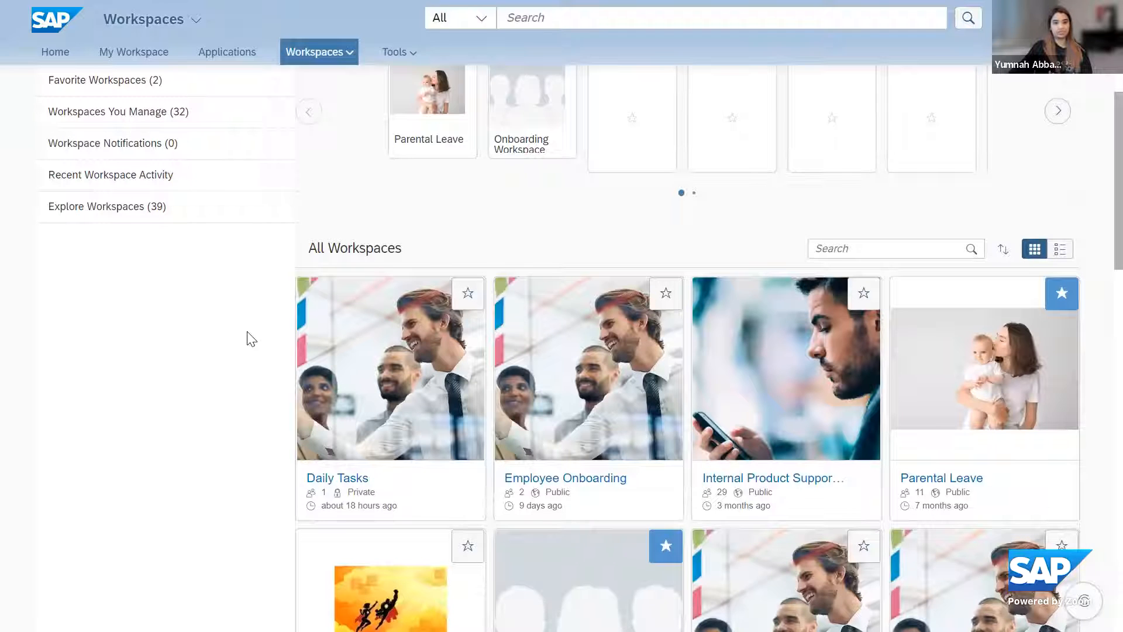
pyautogui.scroll(3, 252, 339)
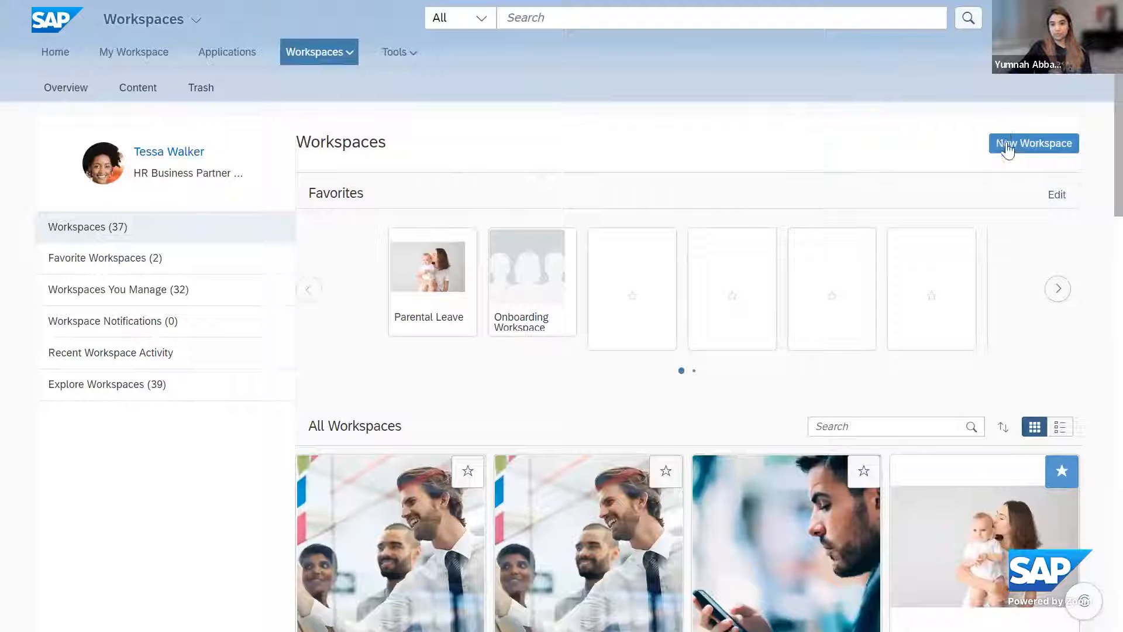
# Create an active private workspace named "Process" from the Topic-based Collaboration Template, leaving the description empty
pyautogui.click(1069, 149)
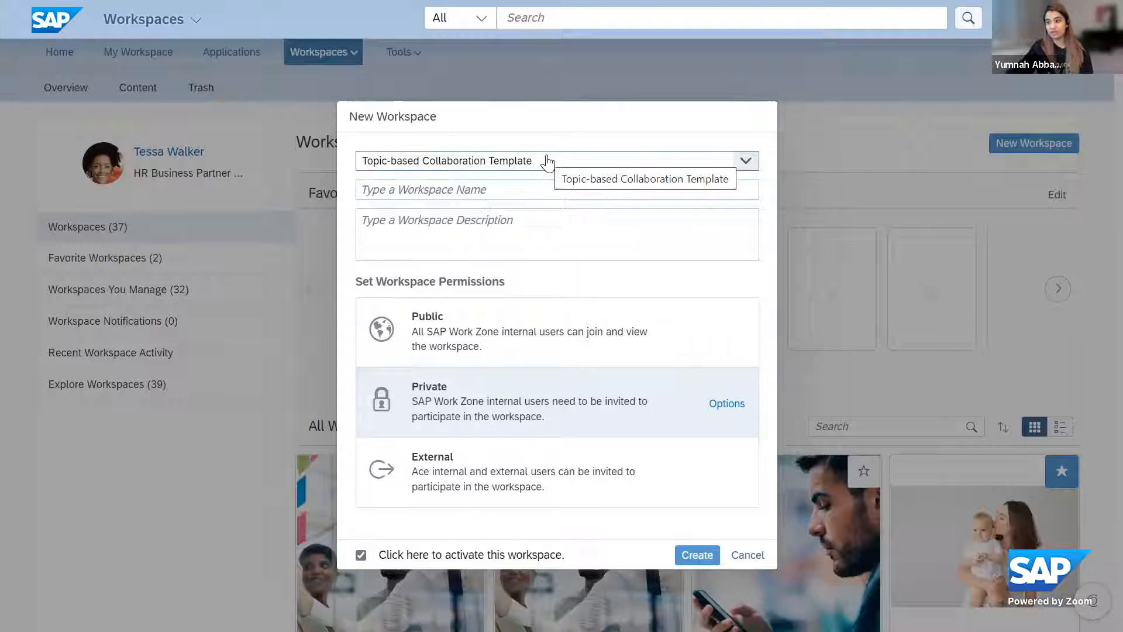
pyautogui.click(746, 163)
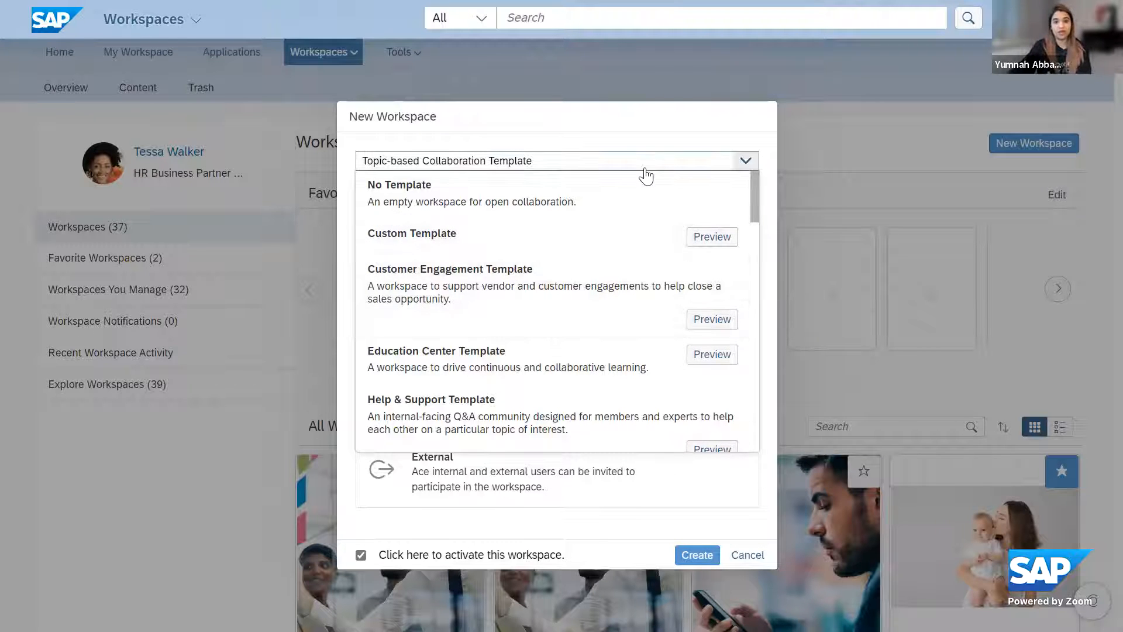
pyautogui.click(589, 135)
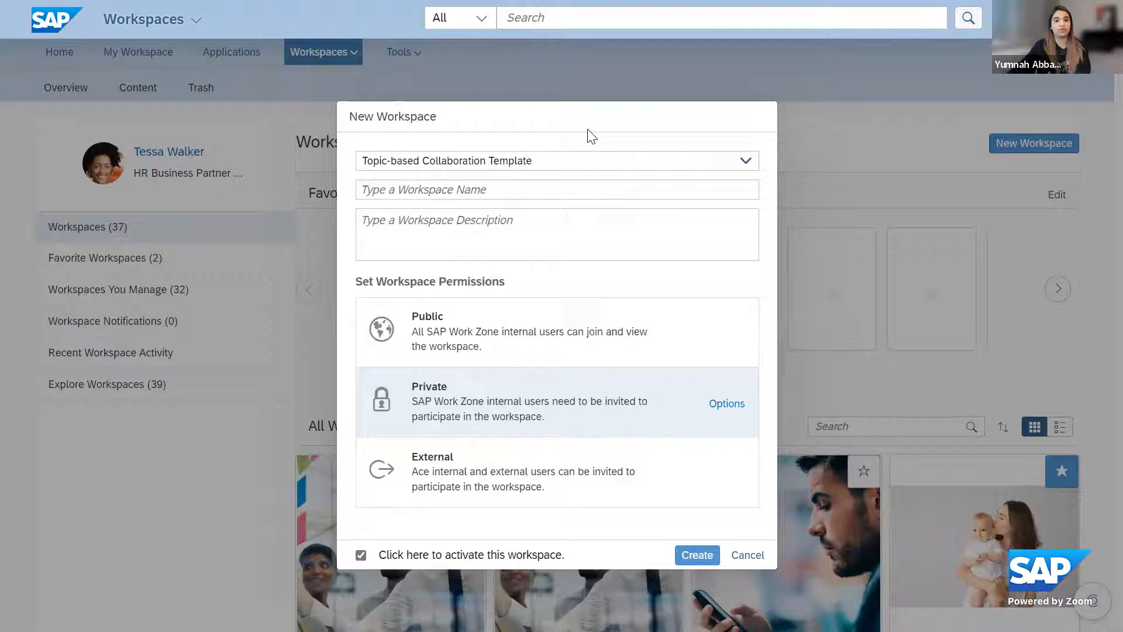
pyautogui.click(560, 186)
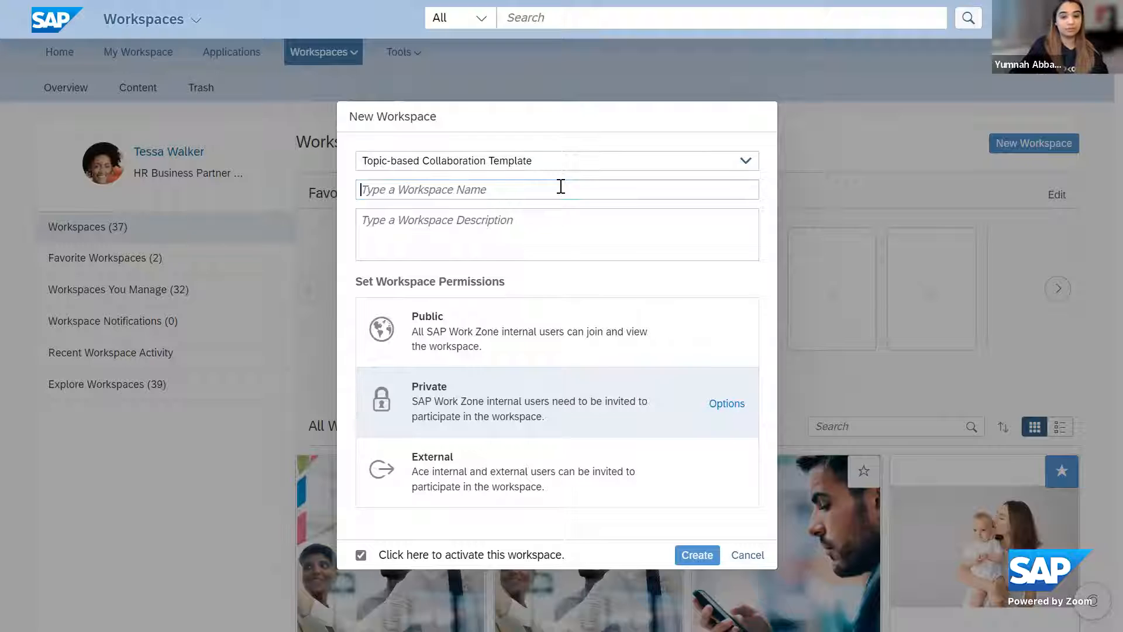
pyautogui.write('P')
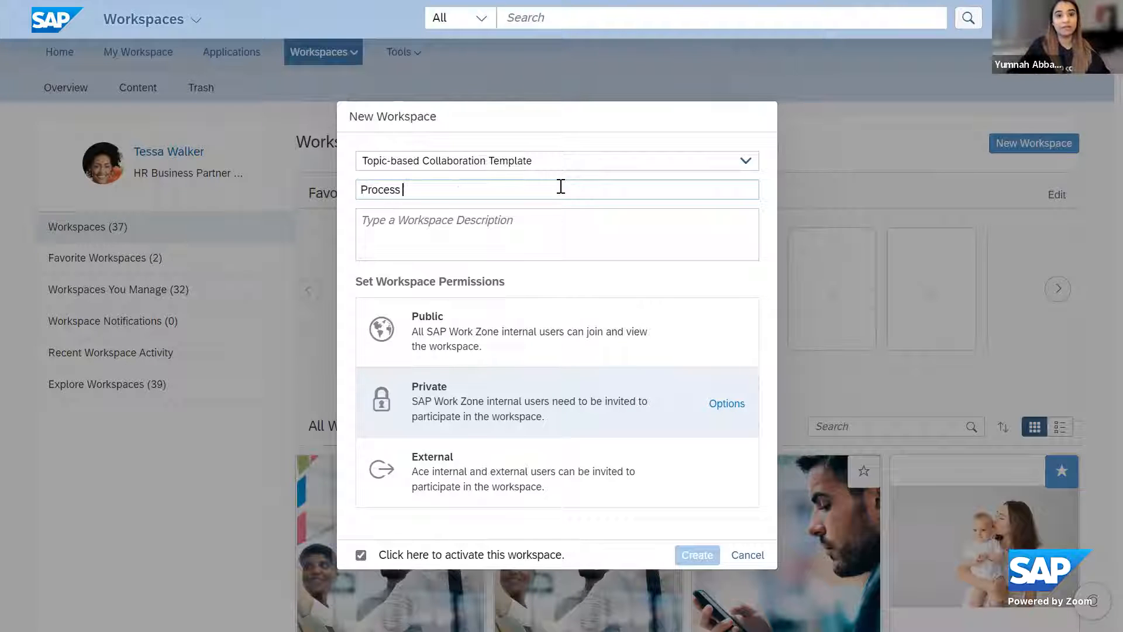
pyautogui.write('rocess')
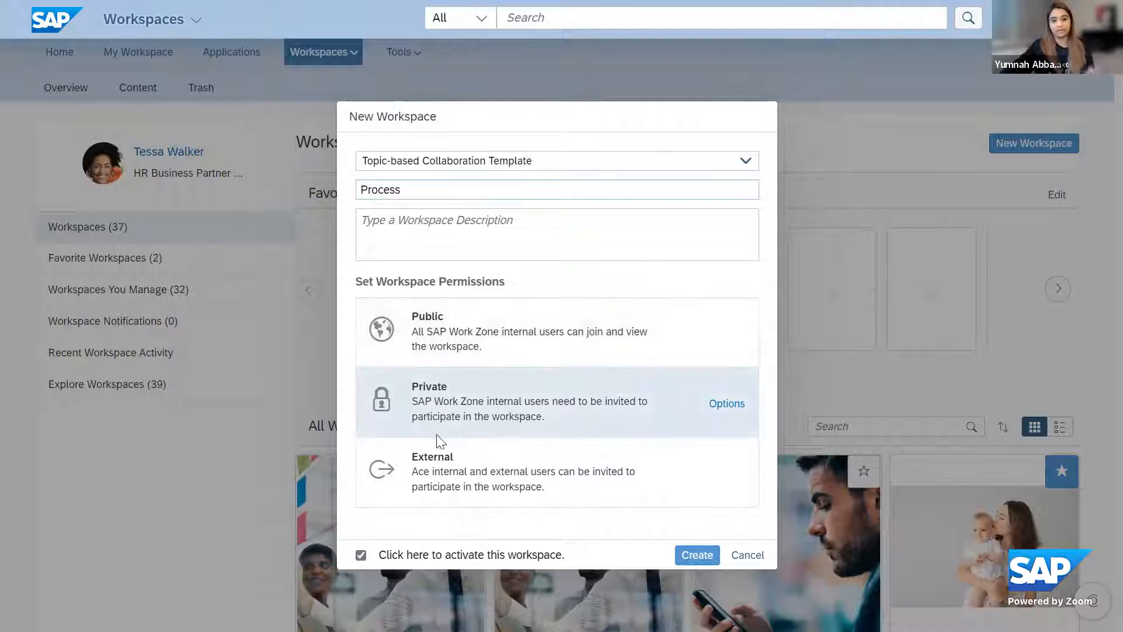
pyautogui.click(422, 219)
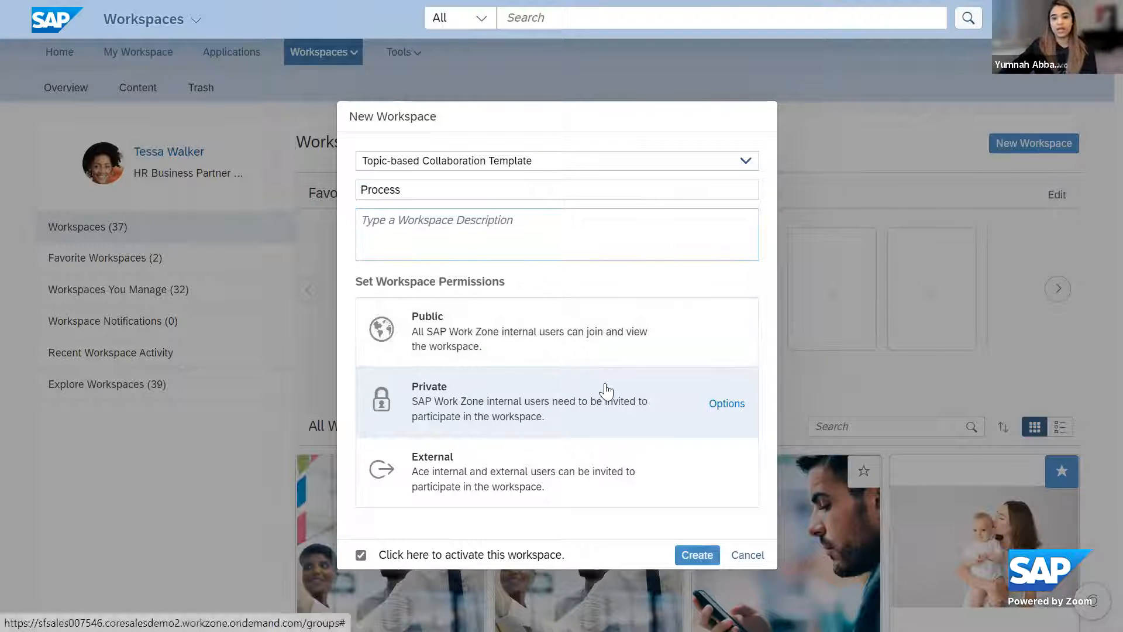
pyautogui.click(695, 556)
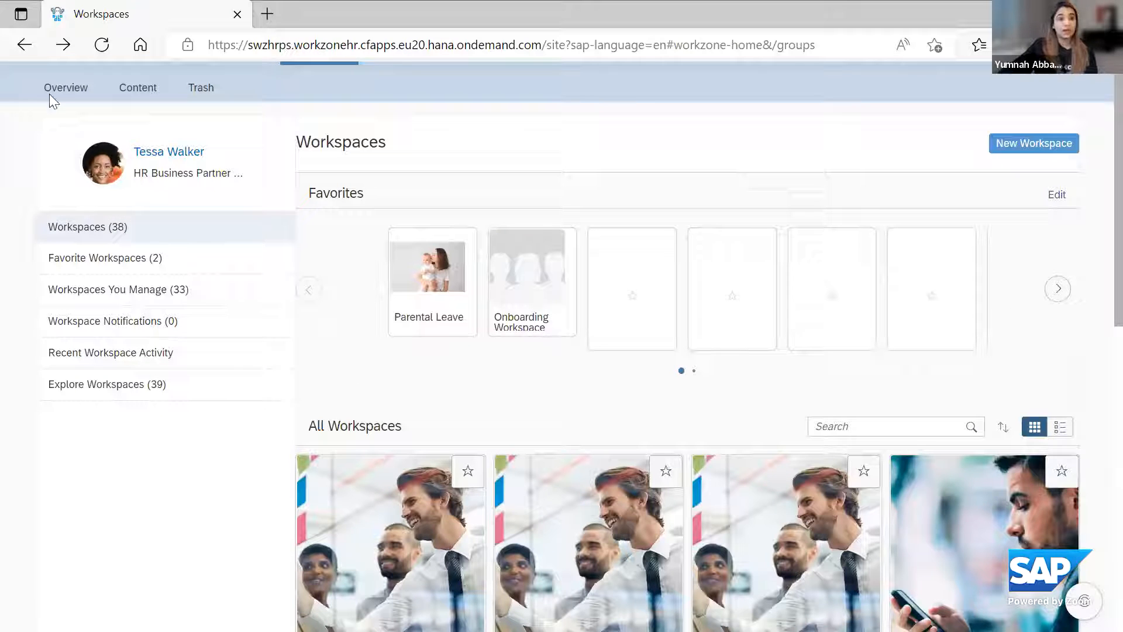
# Return to the My Workspace overview, open the page for editing and view its design tips
pyautogui.click(22, 47)
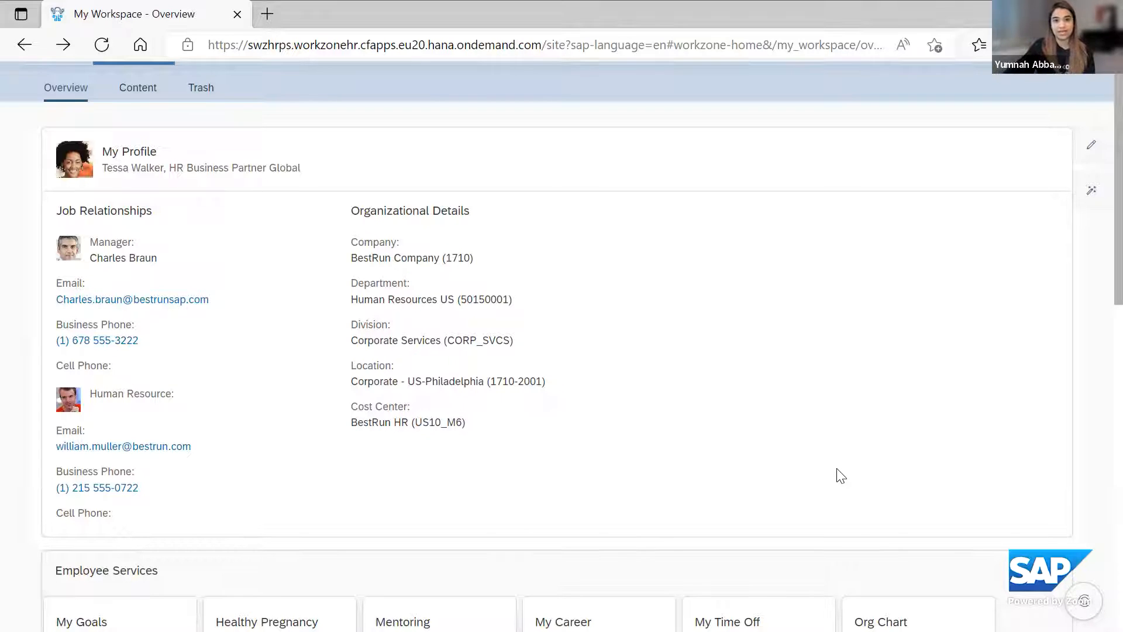
pyautogui.click(1090, 150)
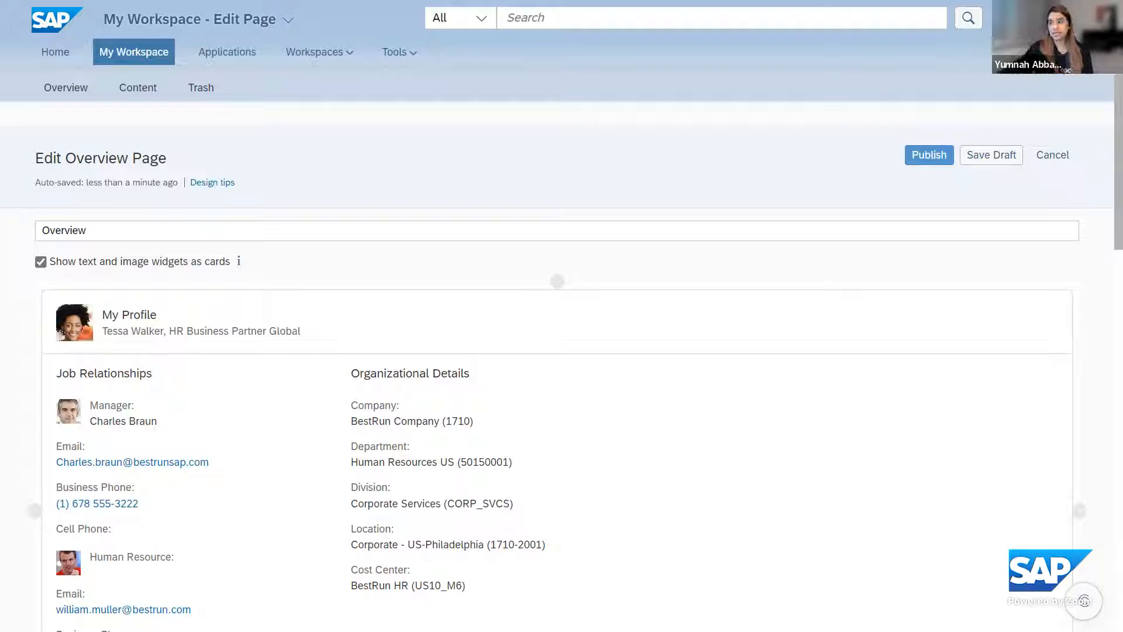
pyautogui.moveTo(898, 289)
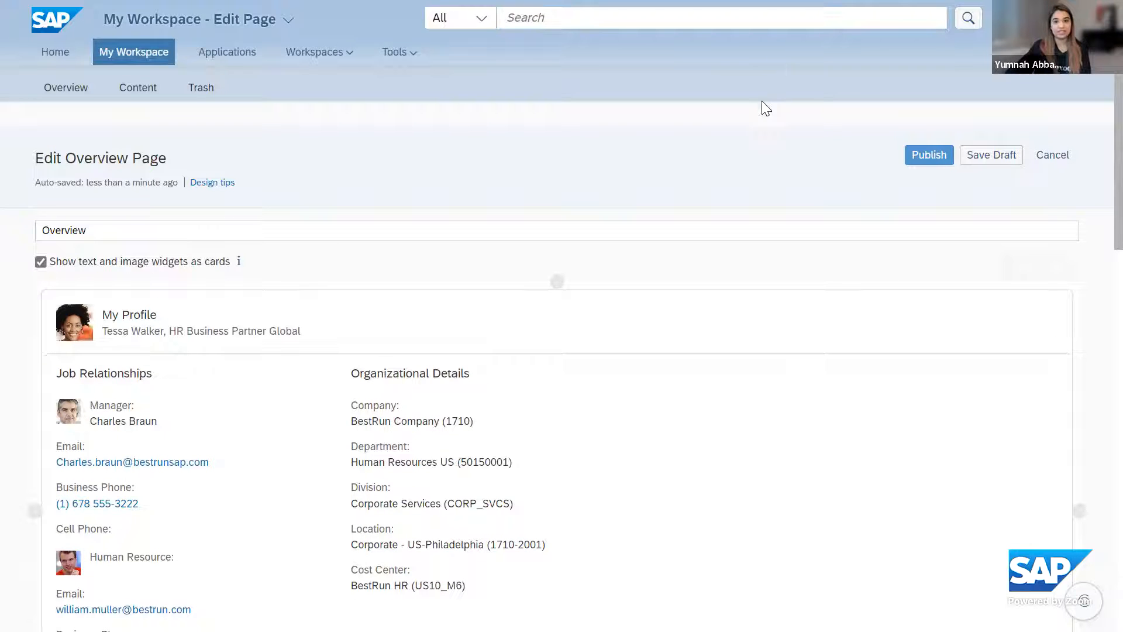
pyautogui.click(204, 185)
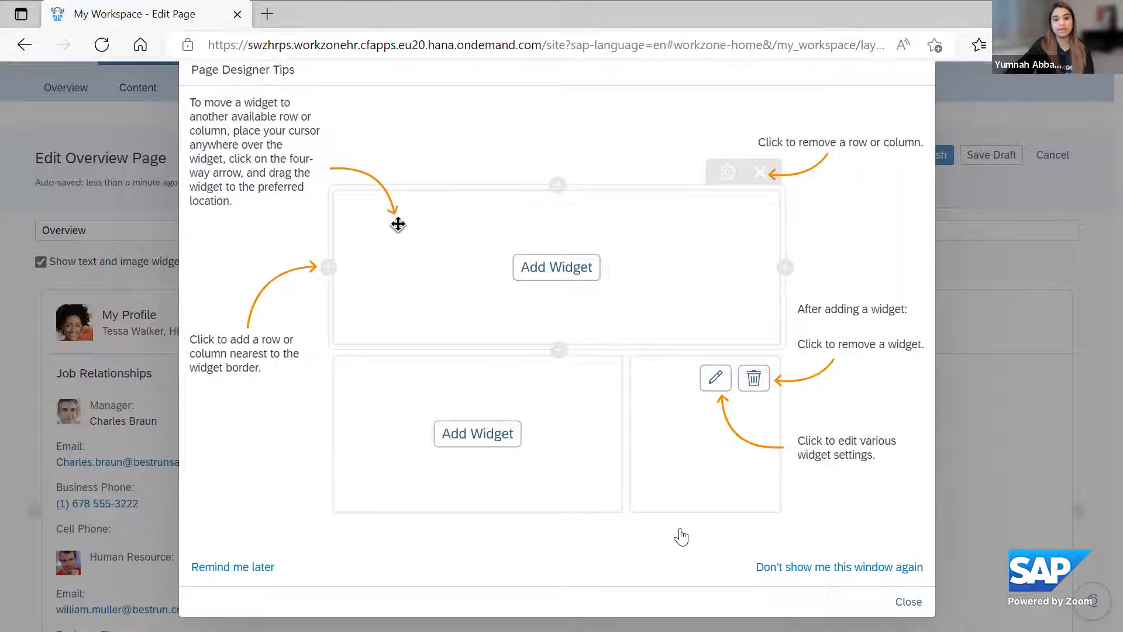
pyautogui.click(907, 600)
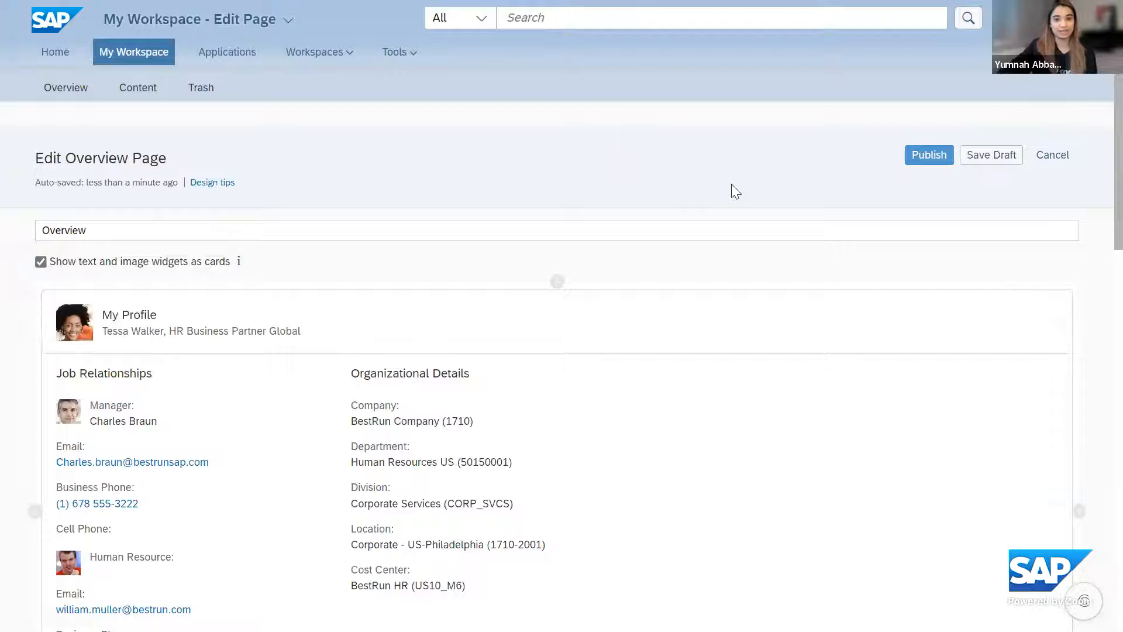
# Open the widget selection for the area directly below the Spot Award section
pyautogui.scroll(-5, 895, 199)
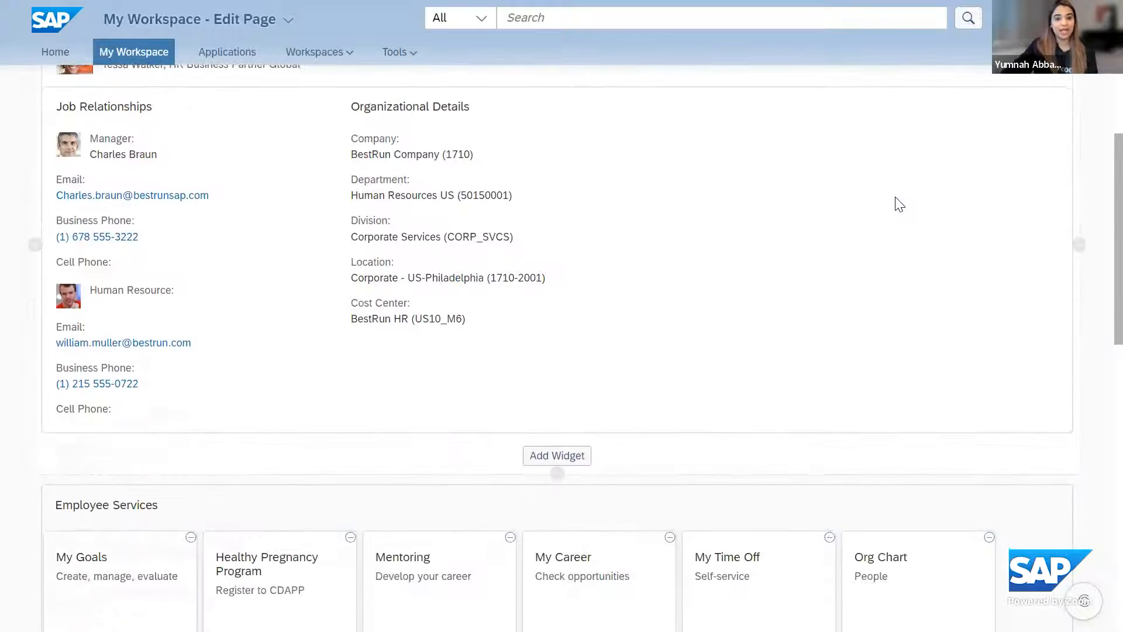
pyautogui.scroll(-8, 895, 195)
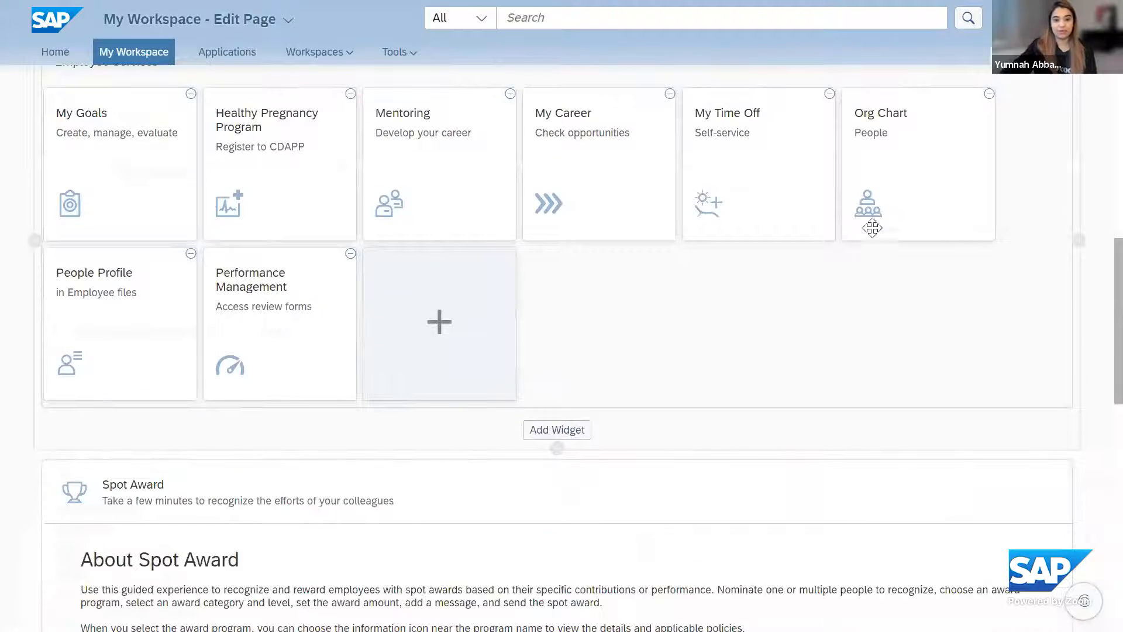
pyautogui.scroll(-3, 886, 262)
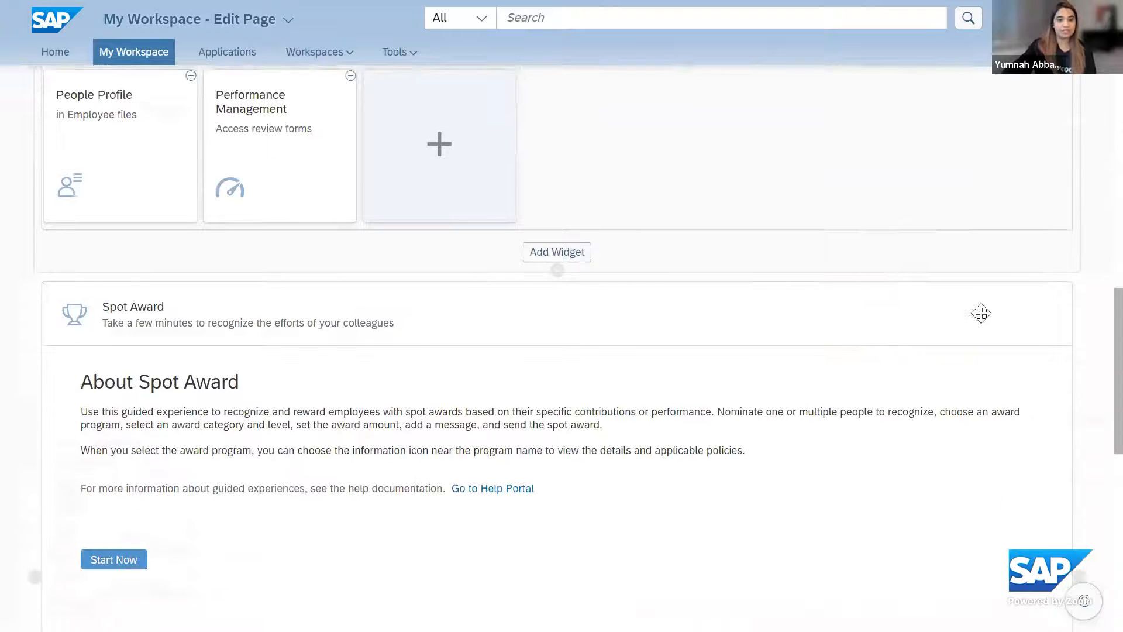
pyautogui.scroll(-6, 981, 316)
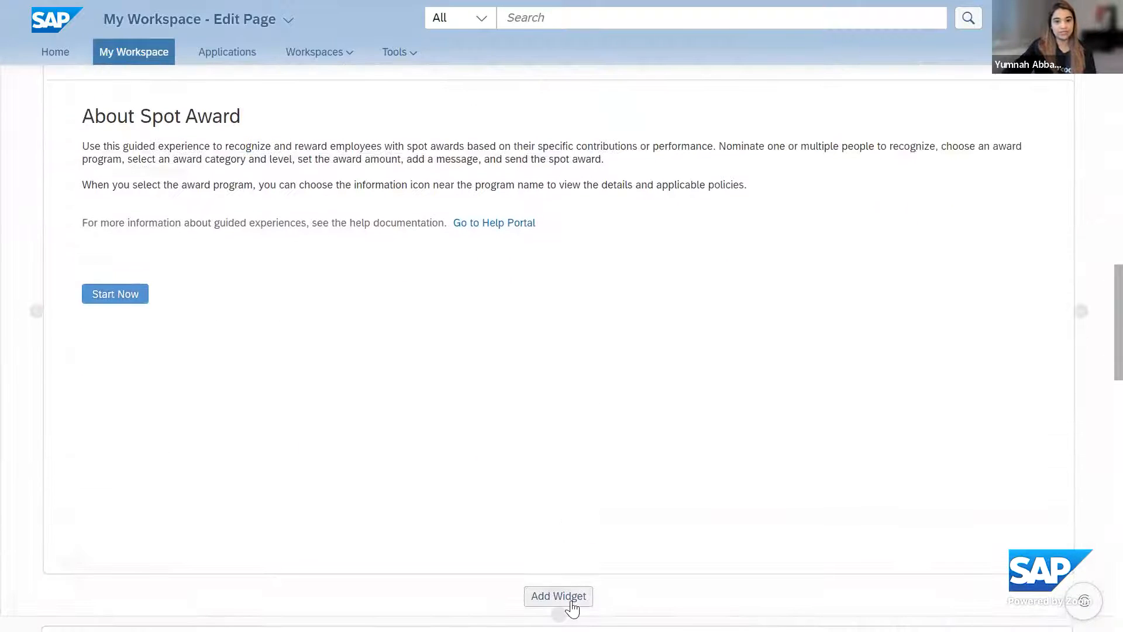
pyautogui.click(572, 598)
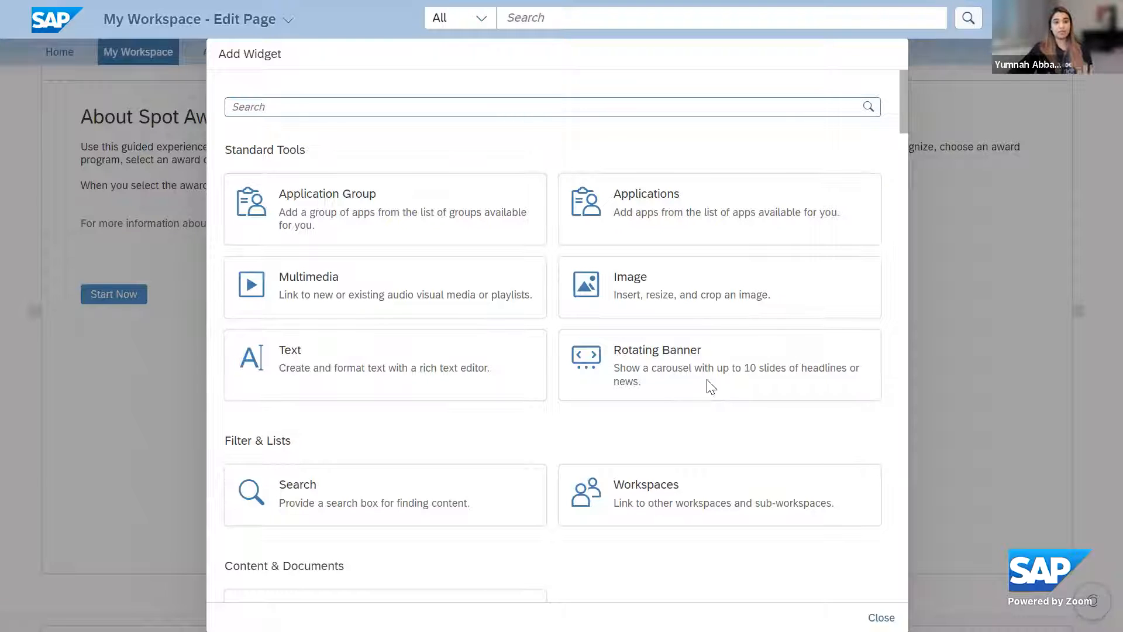
# Look through the available widgets, including standard tools, filters and lists, content, productivity and cards
pyautogui.scroll(-4, 484, 201)
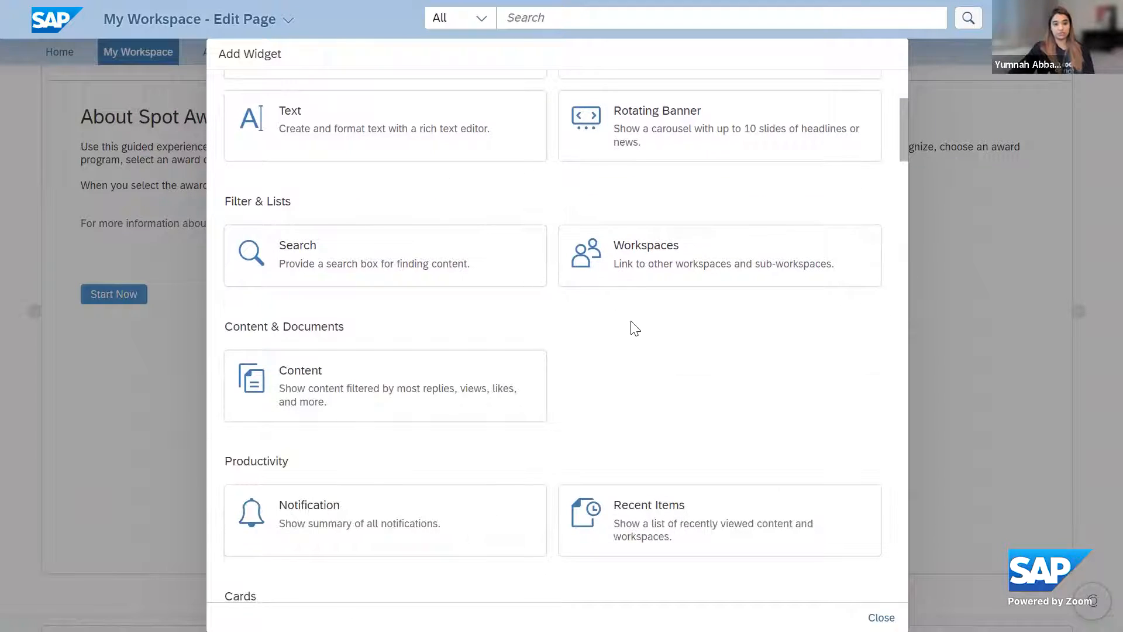
pyautogui.scroll(-9, 634, 326)
pyautogui.scroll(7, 634, 326)
pyautogui.scroll(-2, 634, 325)
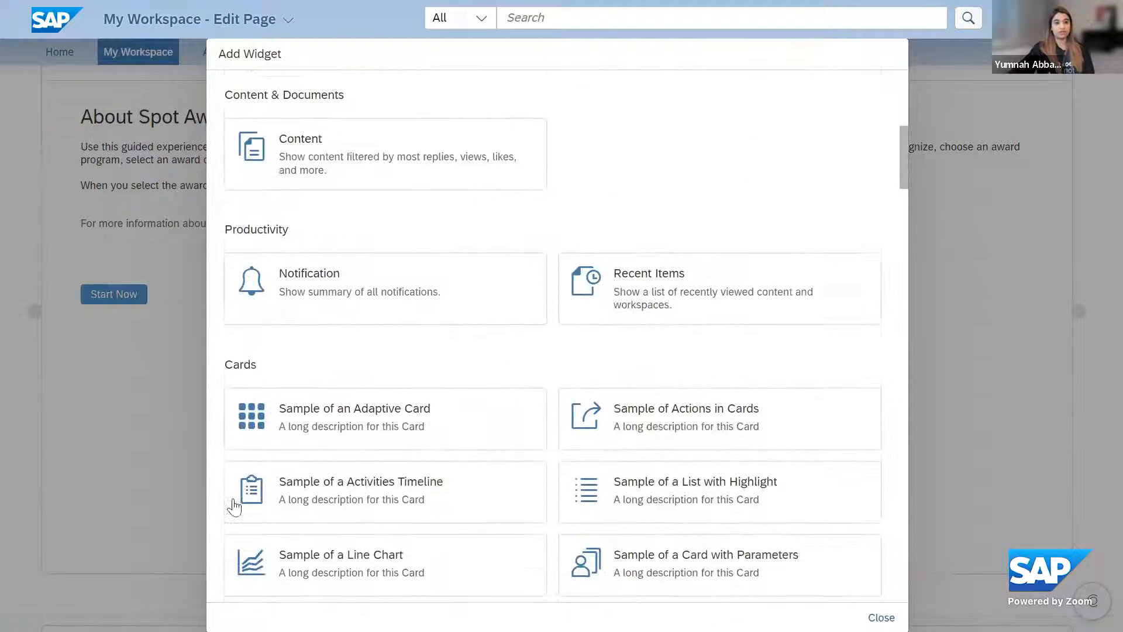
pyautogui.scroll(-3, 566, 331)
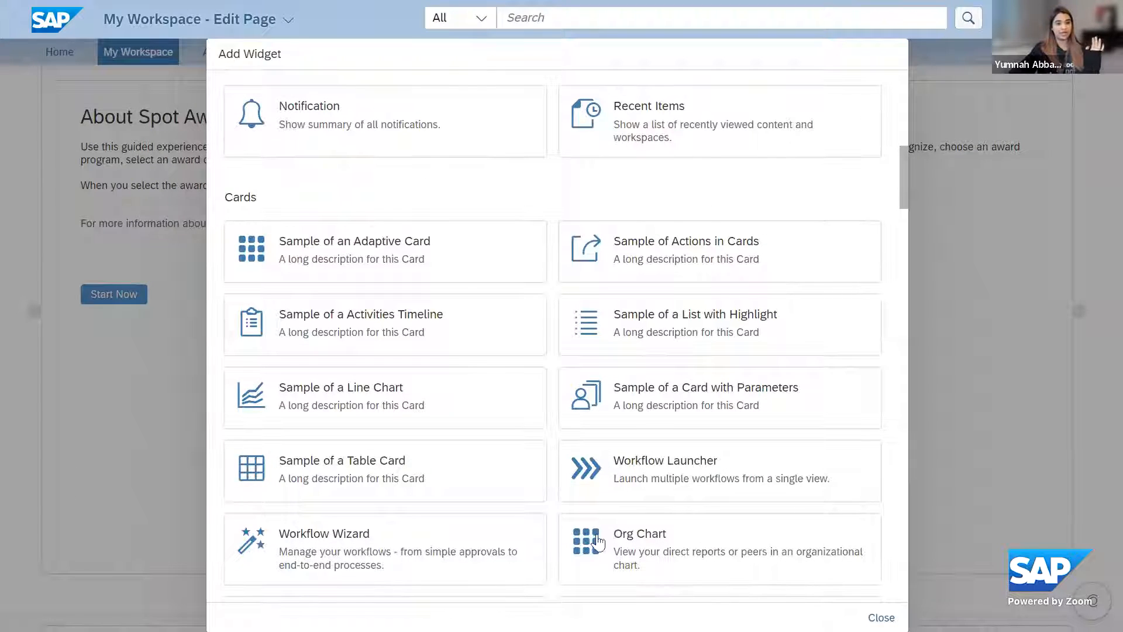
pyautogui.scroll(-7, 661, 392)
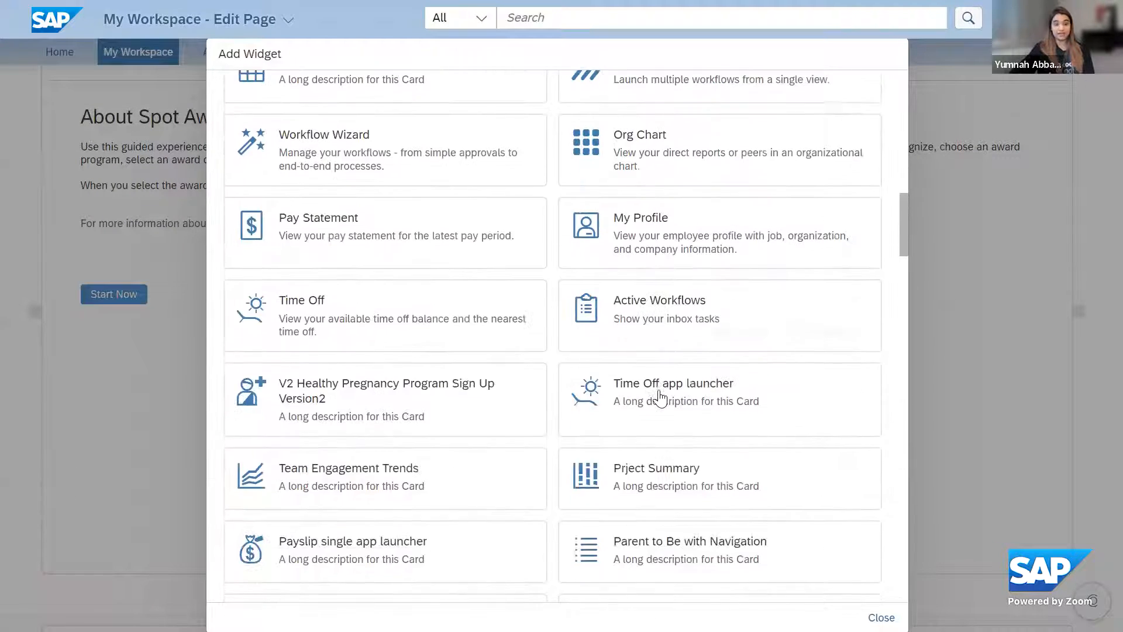
pyautogui.scroll(14, 659, 397)
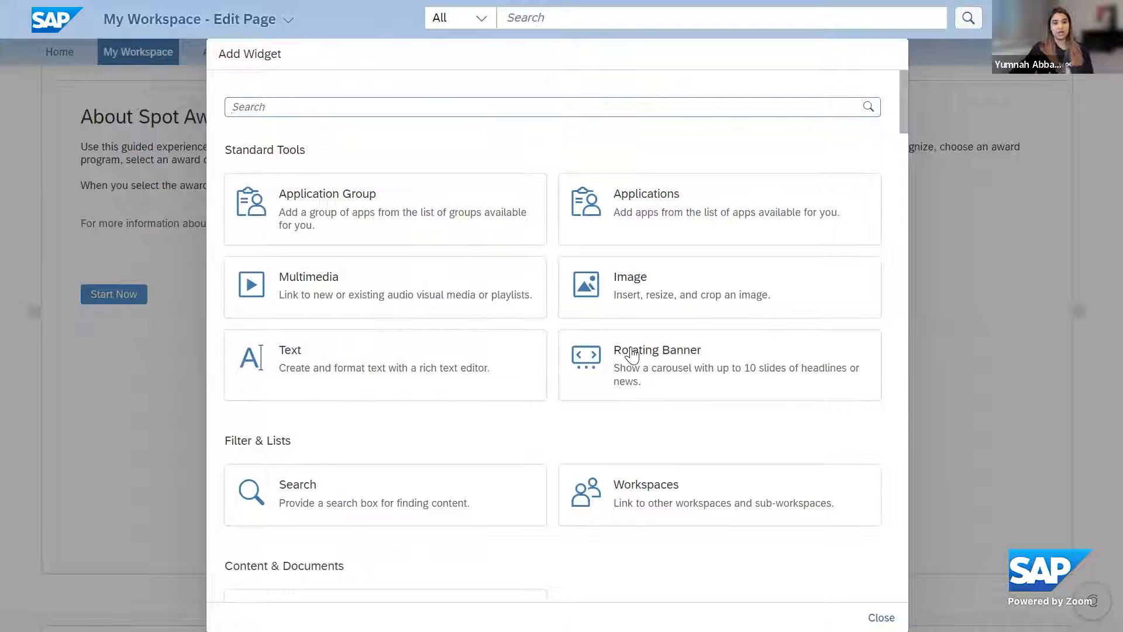
pyautogui.scroll(-4, 683, 407)
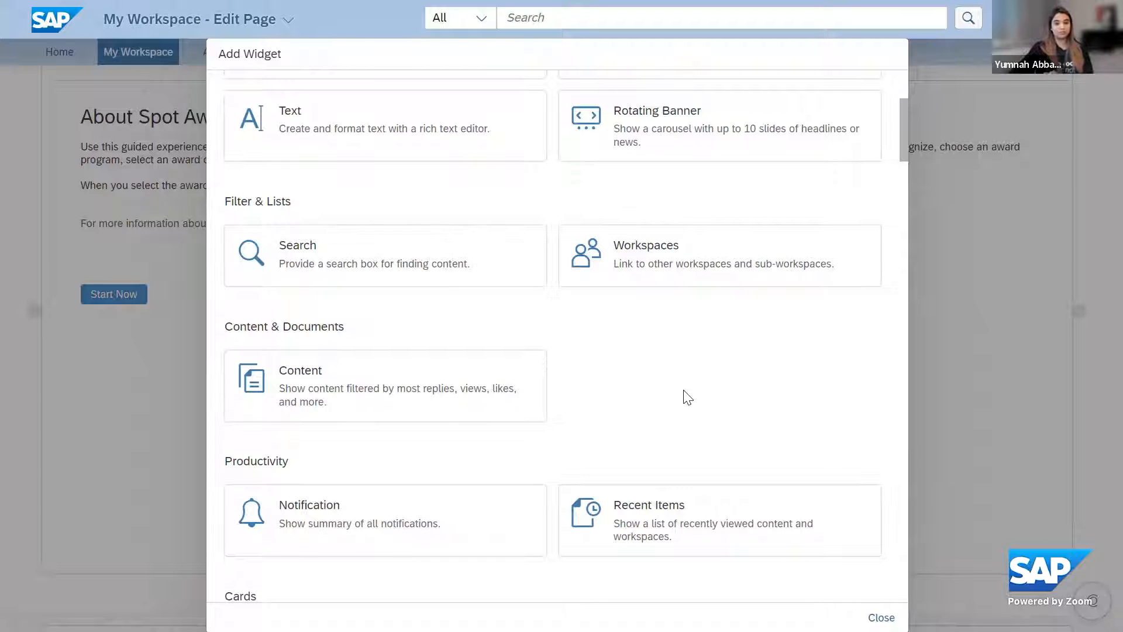
pyautogui.scroll(4, 684, 396)
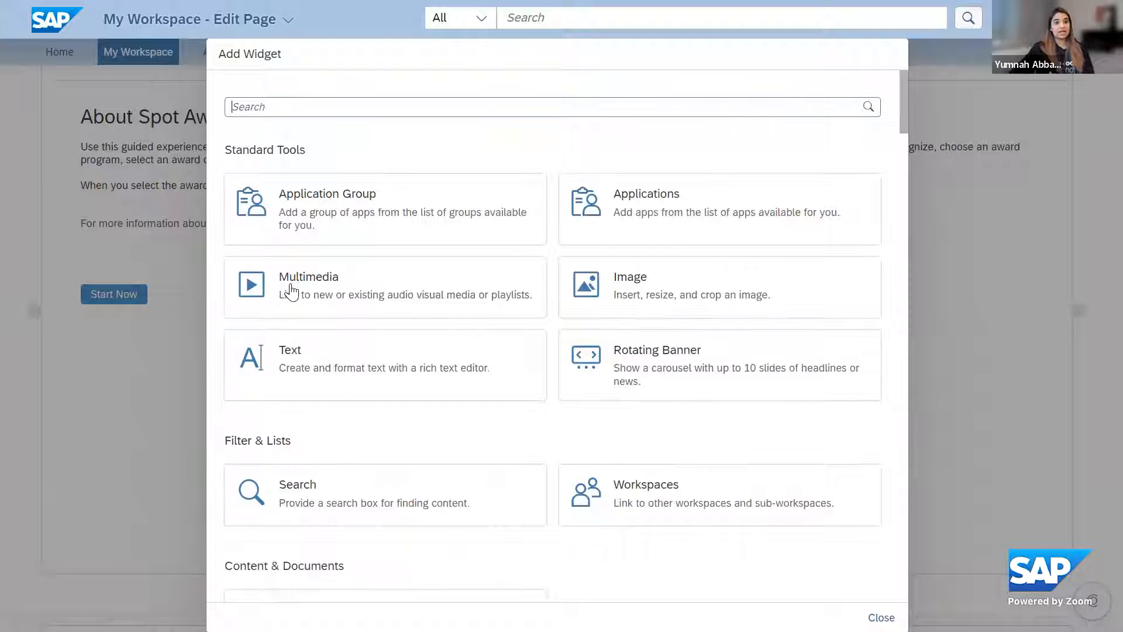
pyautogui.click(333, 296)
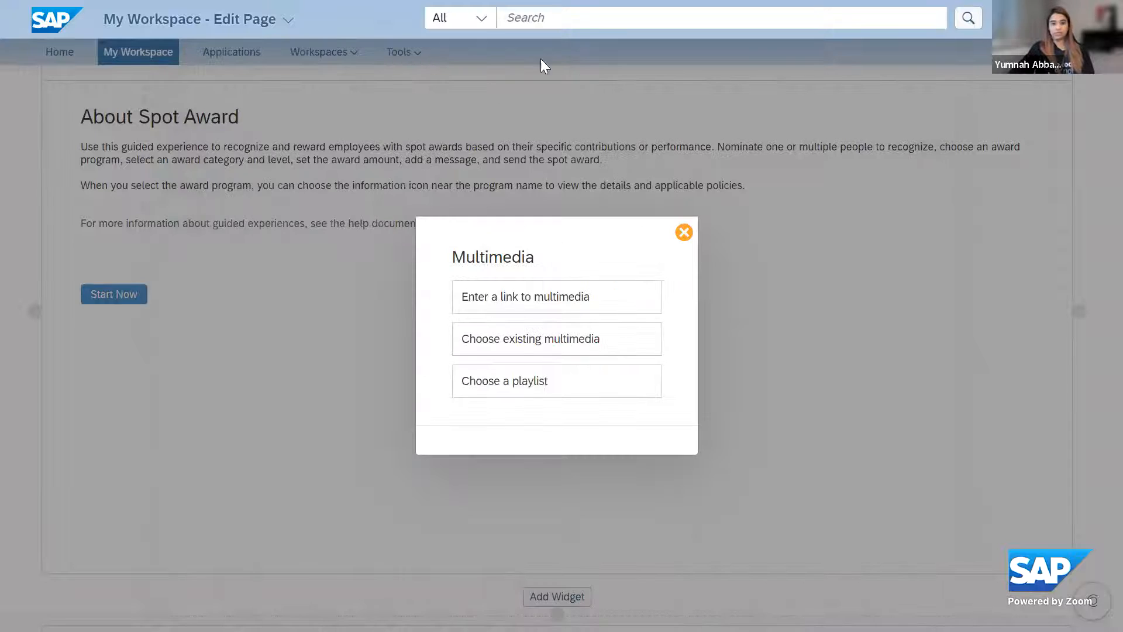
pyautogui.click(513, 304)
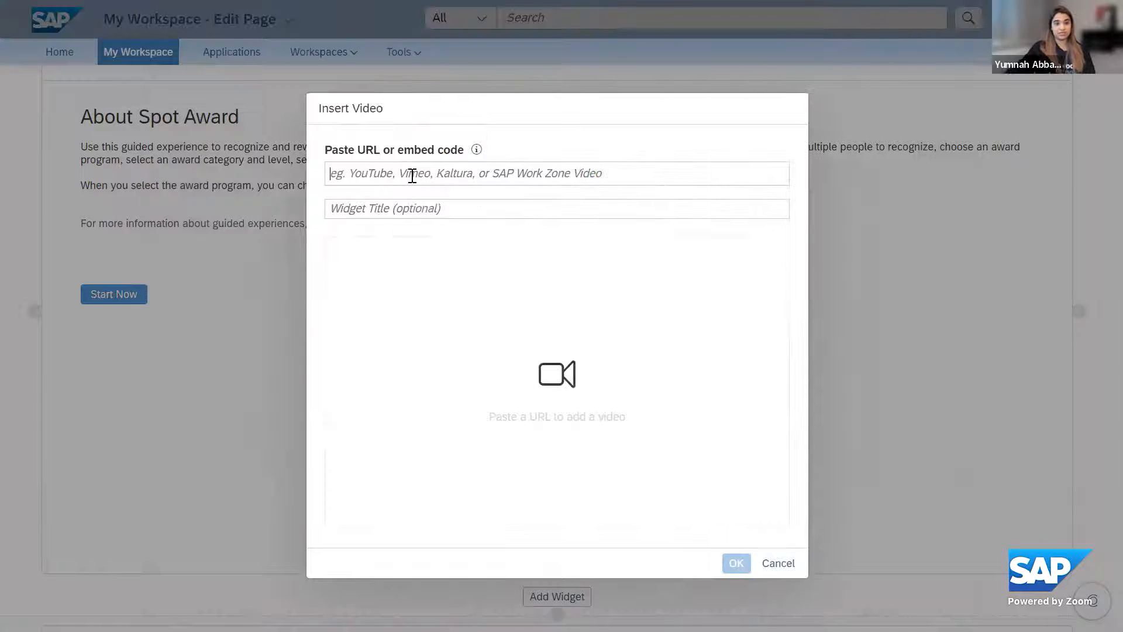
pyautogui.write('https://www.youtube.com/watch?v=8KwP8n_1WOY')
pyautogui.press('Tab')
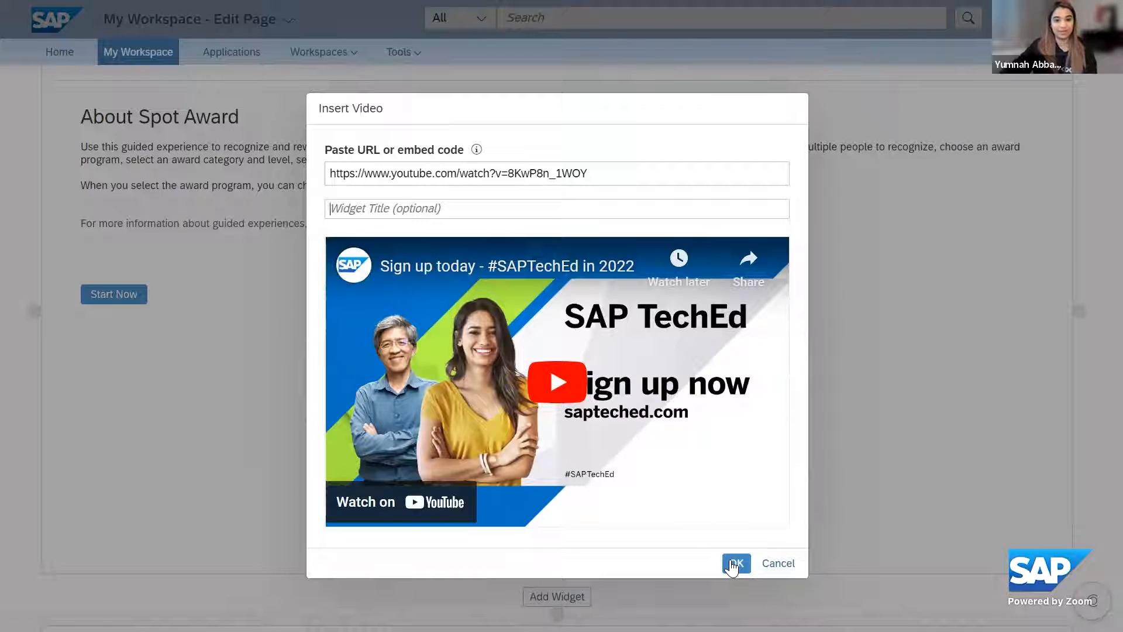
pyautogui.click(733, 563)
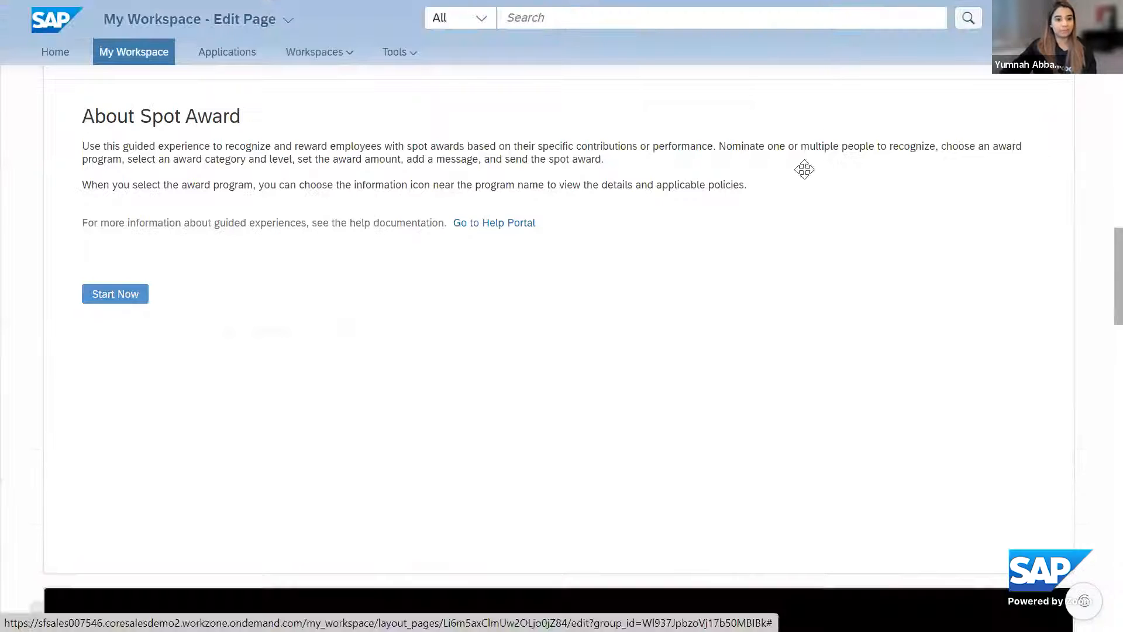
pyautogui.scroll(-6, 845, 232)
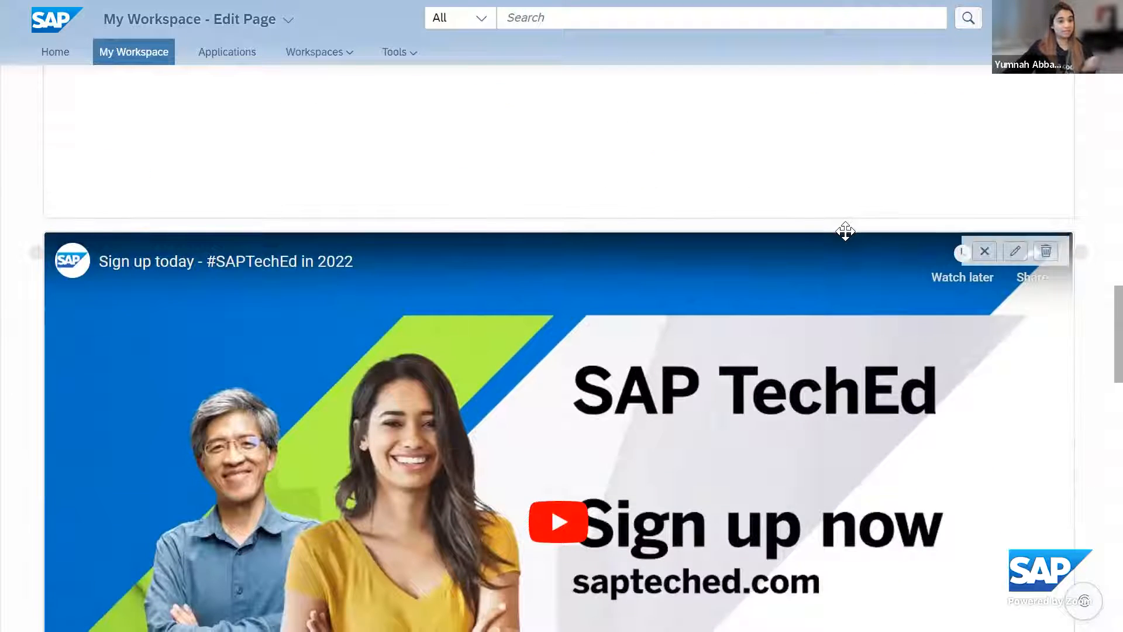
pyautogui.scroll(-6, 847, 248)
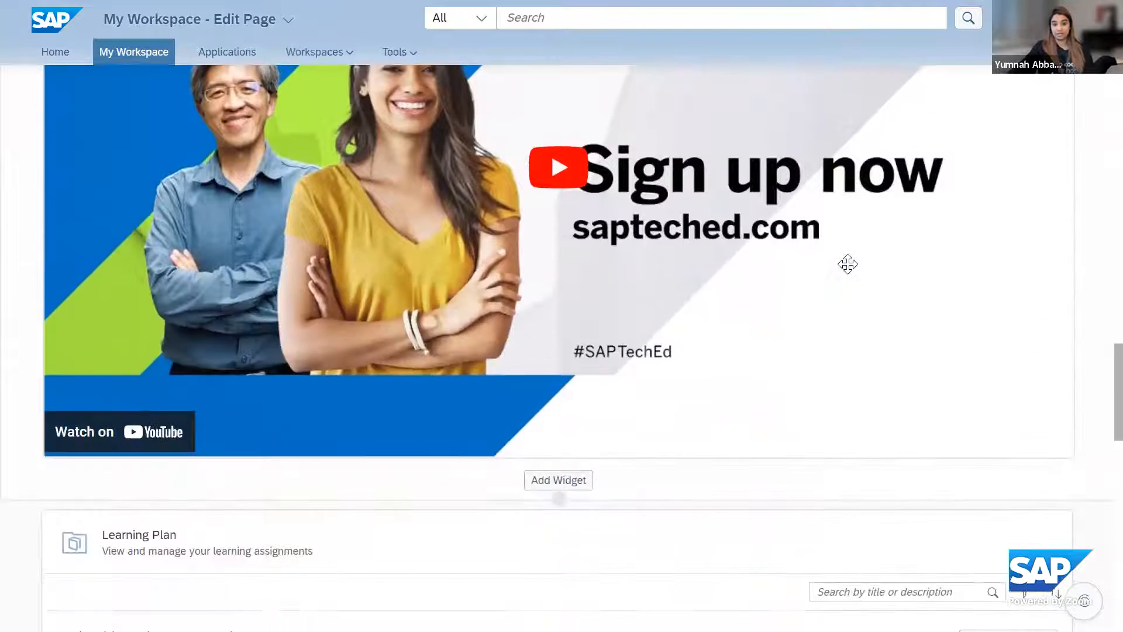
# Add a column to the right of Employee Services and place the Notification widget in it
pyautogui.scroll(1, 847, 261)
pyautogui.scroll(3, 847, 264)
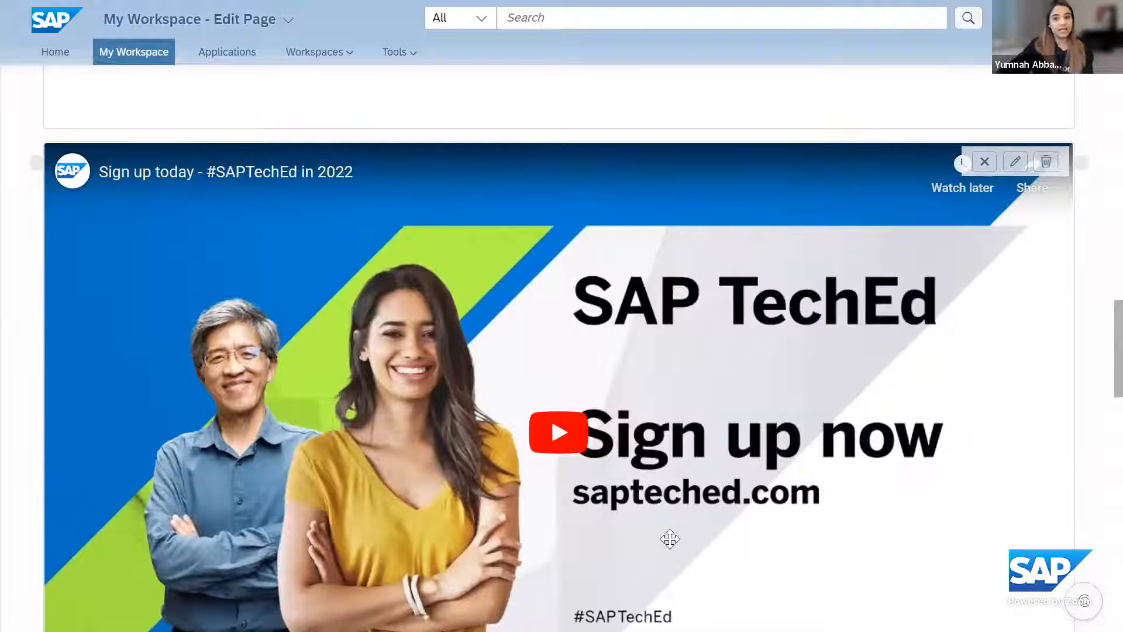
pyautogui.scroll(10, 670, 539)
pyautogui.scroll(-3, 983, 381)
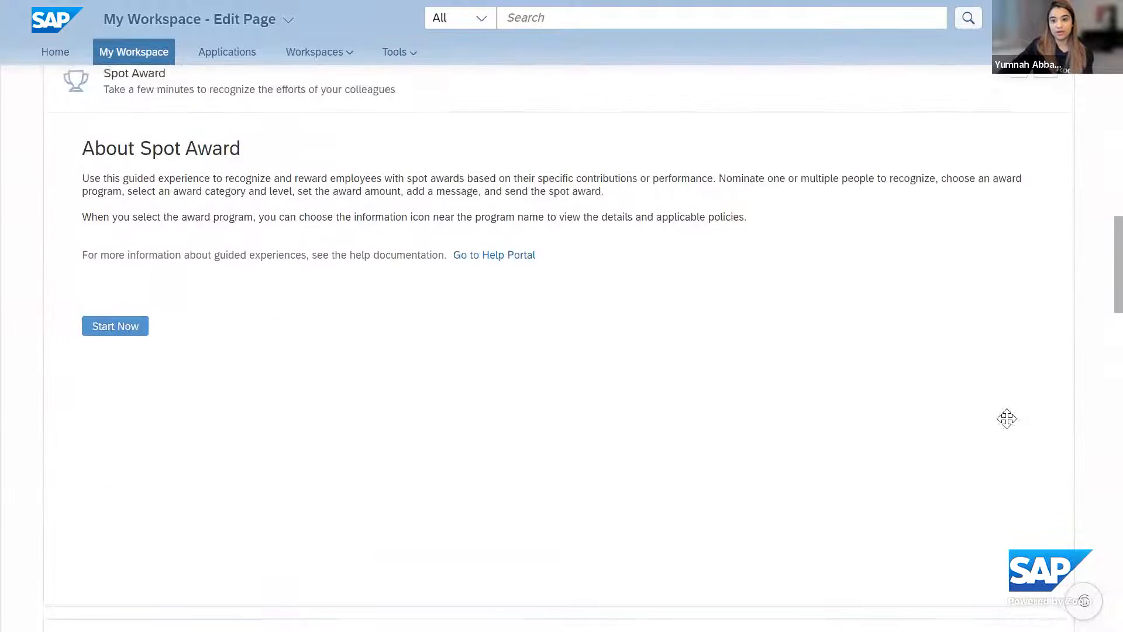
pyautogui.scroll(8, 1089, 372)
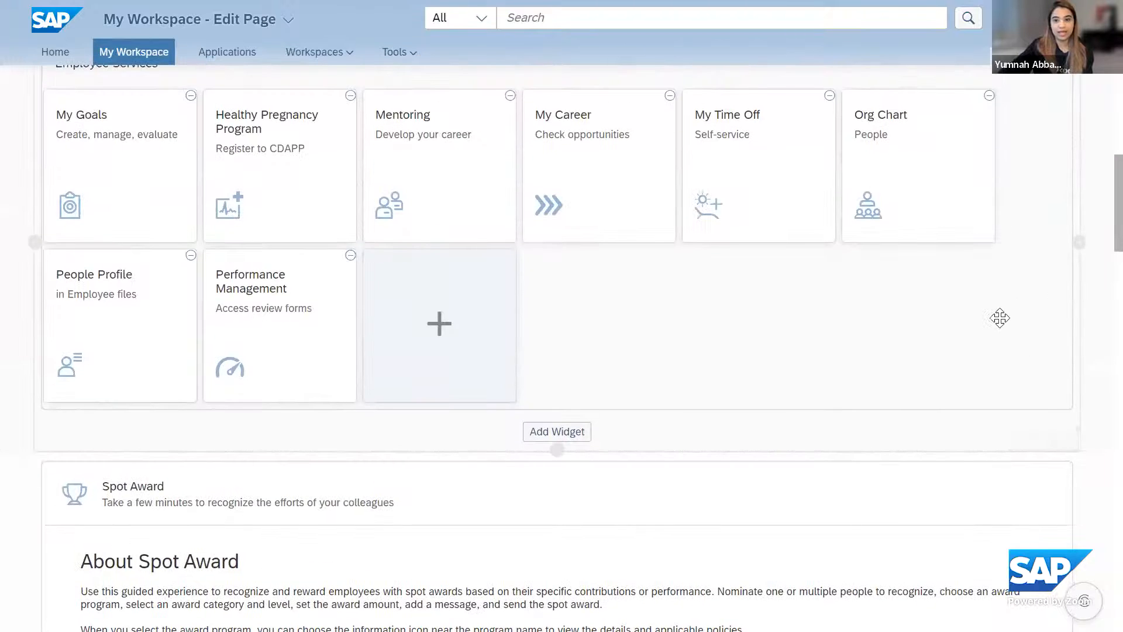
pyautogui.click(1078, 338)
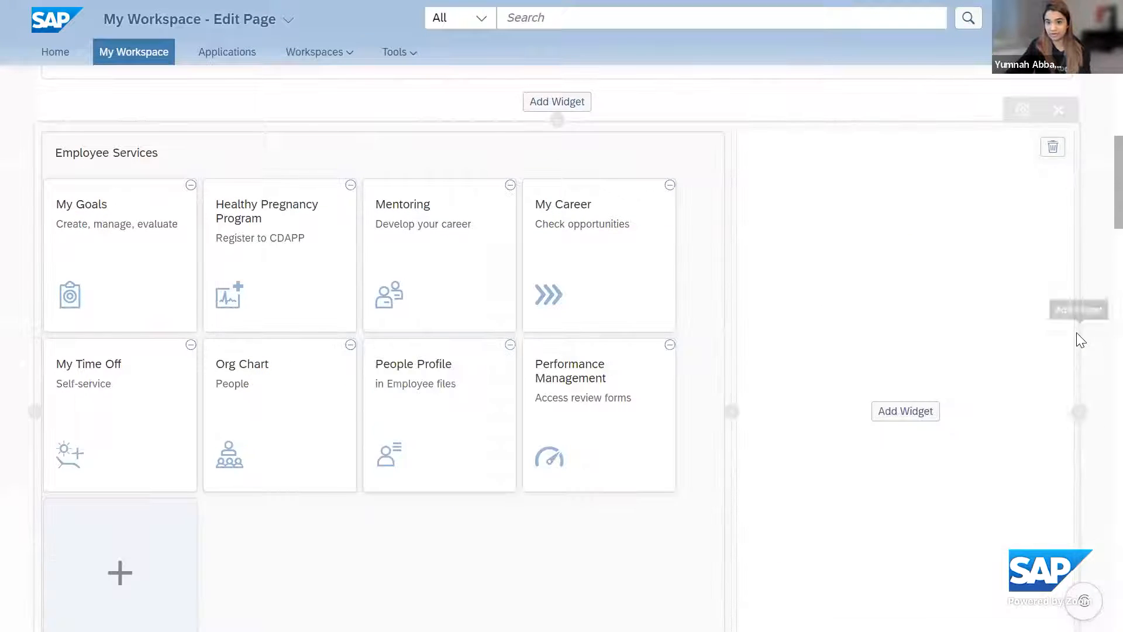
pyautogui.click(910, 412)
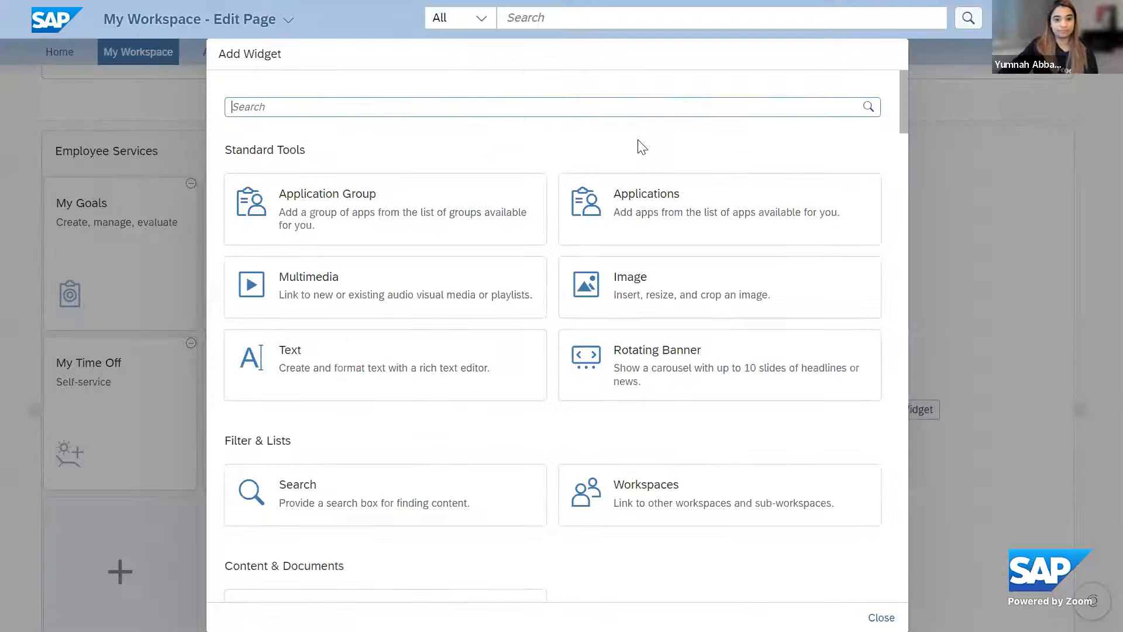
pyautogui.scroll(-5, 641, 406)
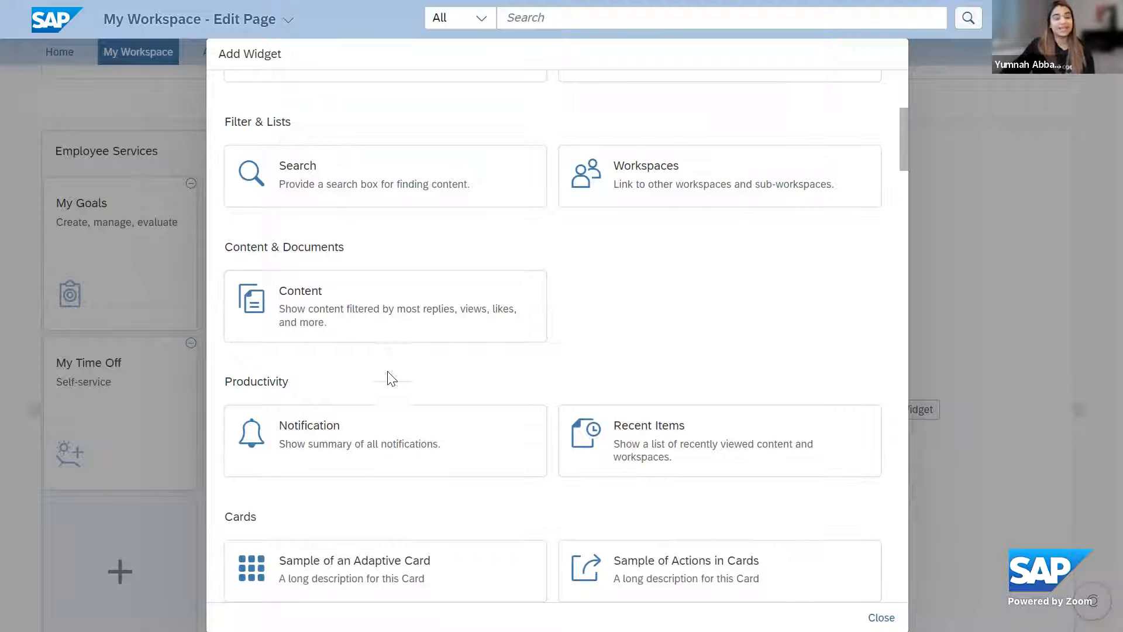
pyautogui.click(339, 437)
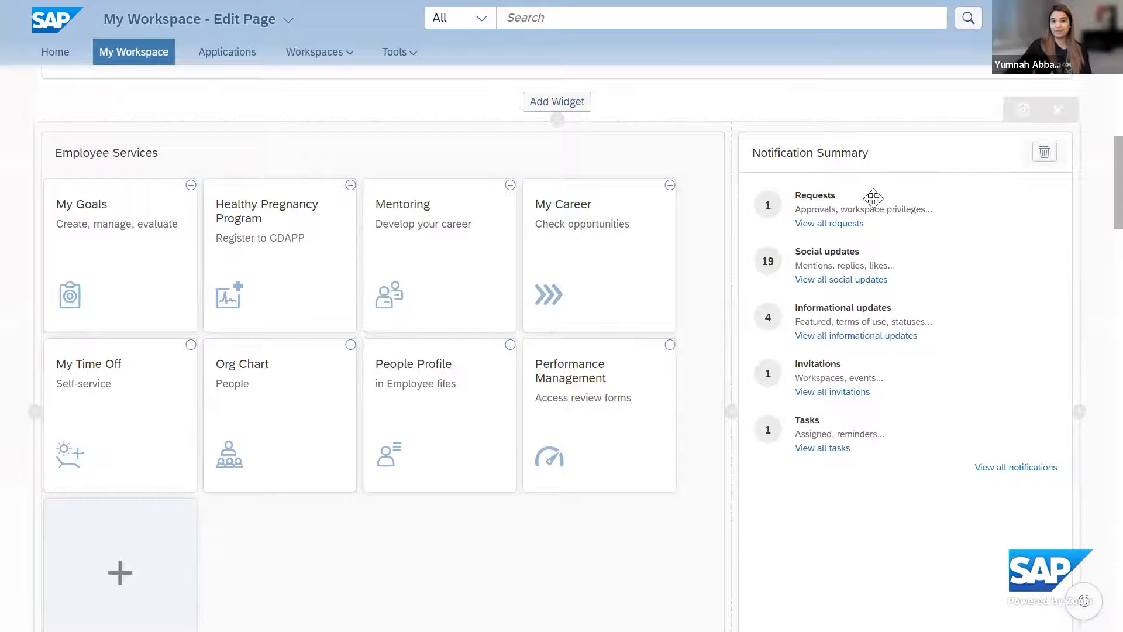
pyautogui.scroll(-3, 1009, 433)
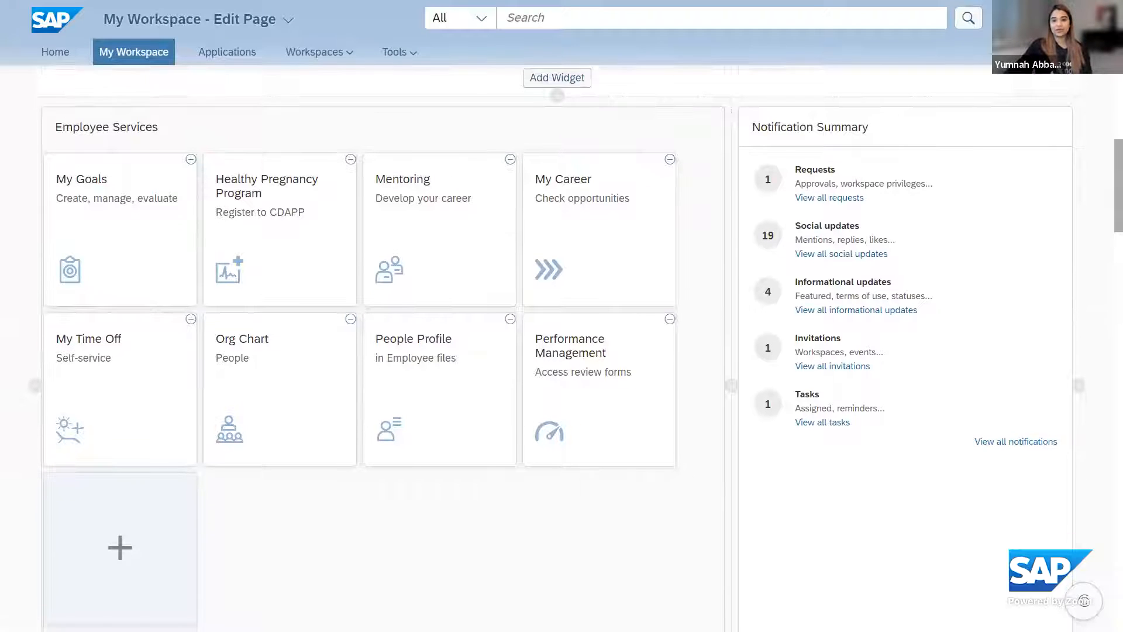
pyautogui.scroll(3, 1009, 433)
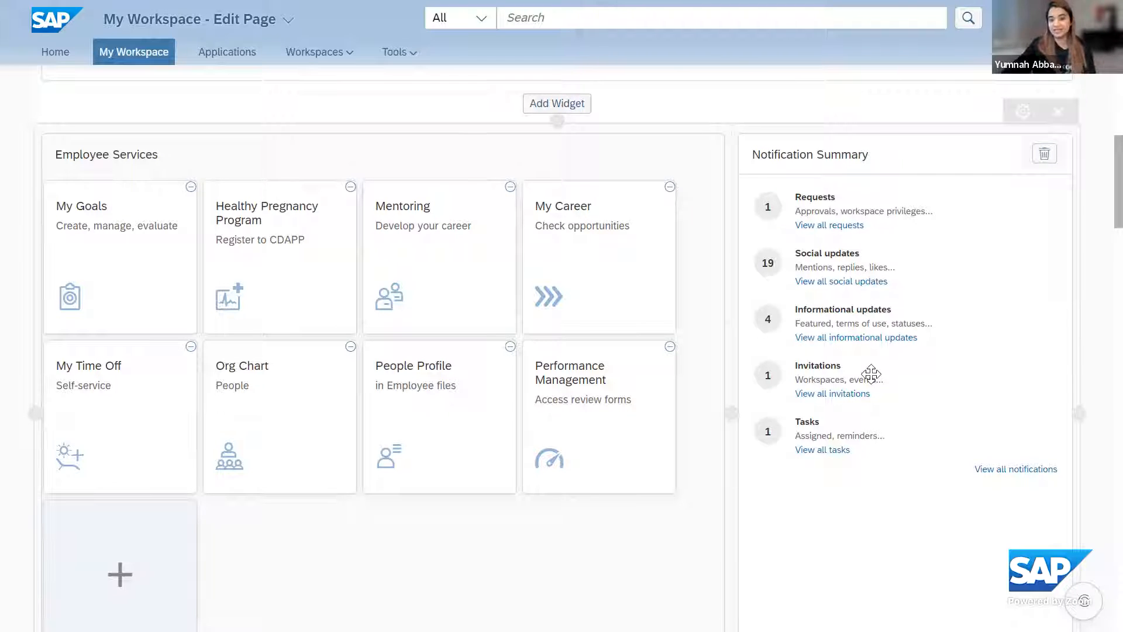
pyautogui.scroll(-5, 872, 371)
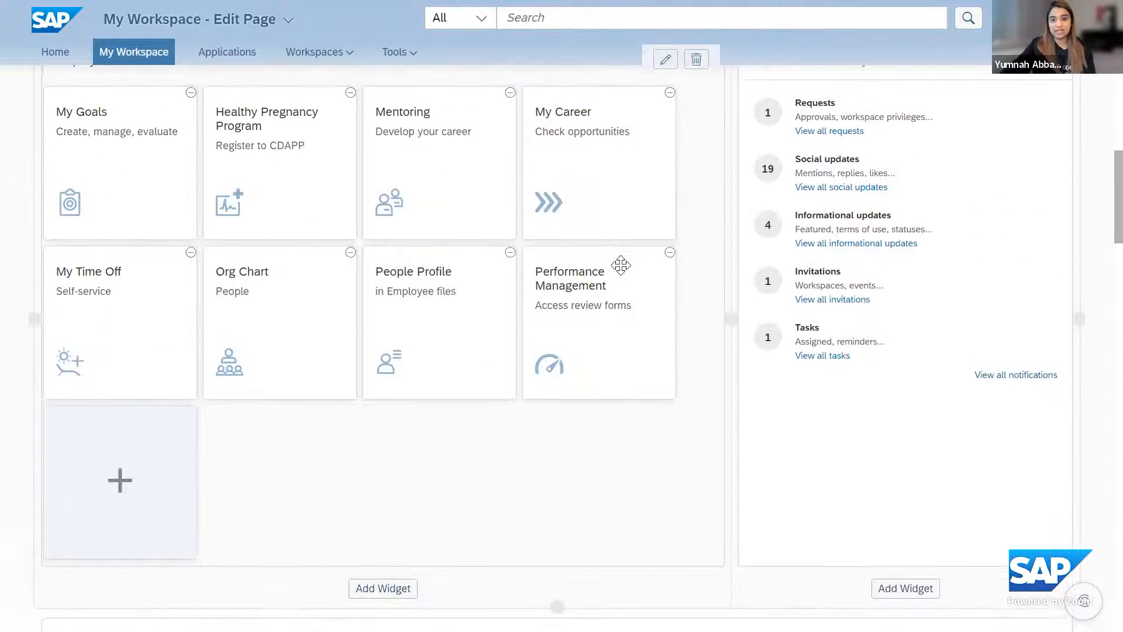
# Add a column to the right of My Profile and choose the Workspaces widget for it
pyautogui.scroll(3, 614, 293)
pyautogui.scroll(5, 748, 331)
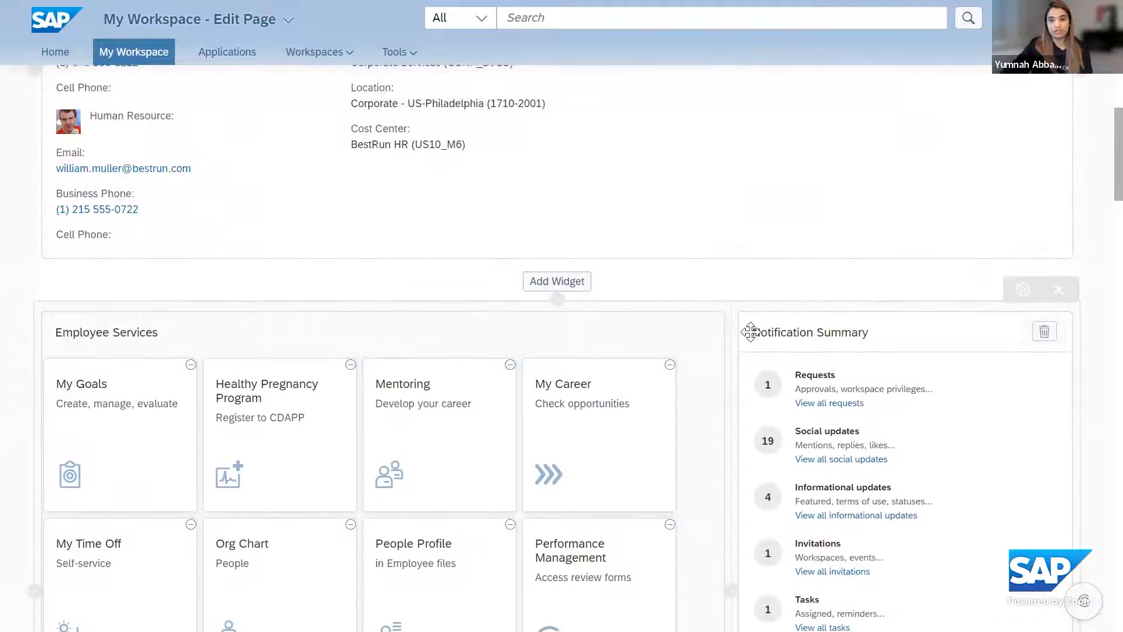
pyautogui.scroll(5, 690, 415)
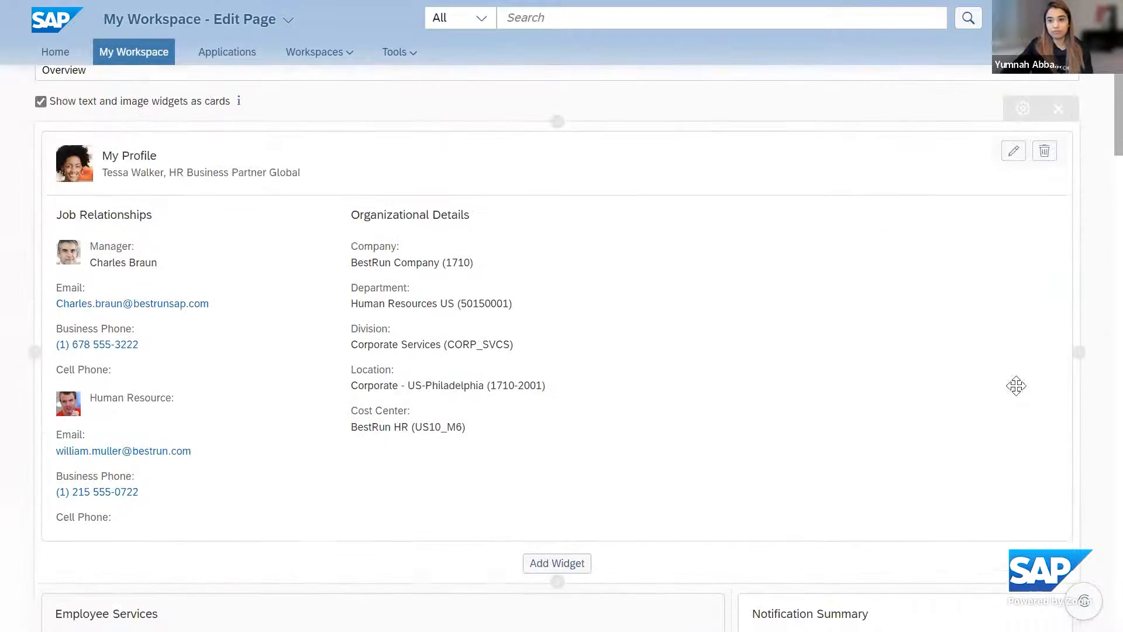
pyautogui.click(1077, 346)
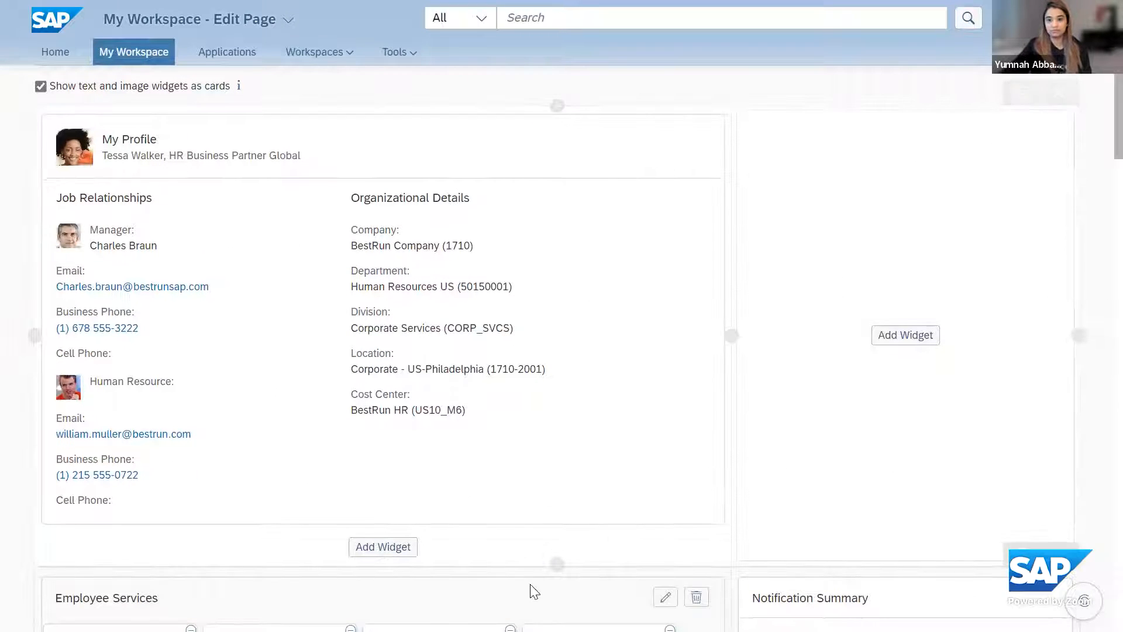
pyautogui.click(897, 345)
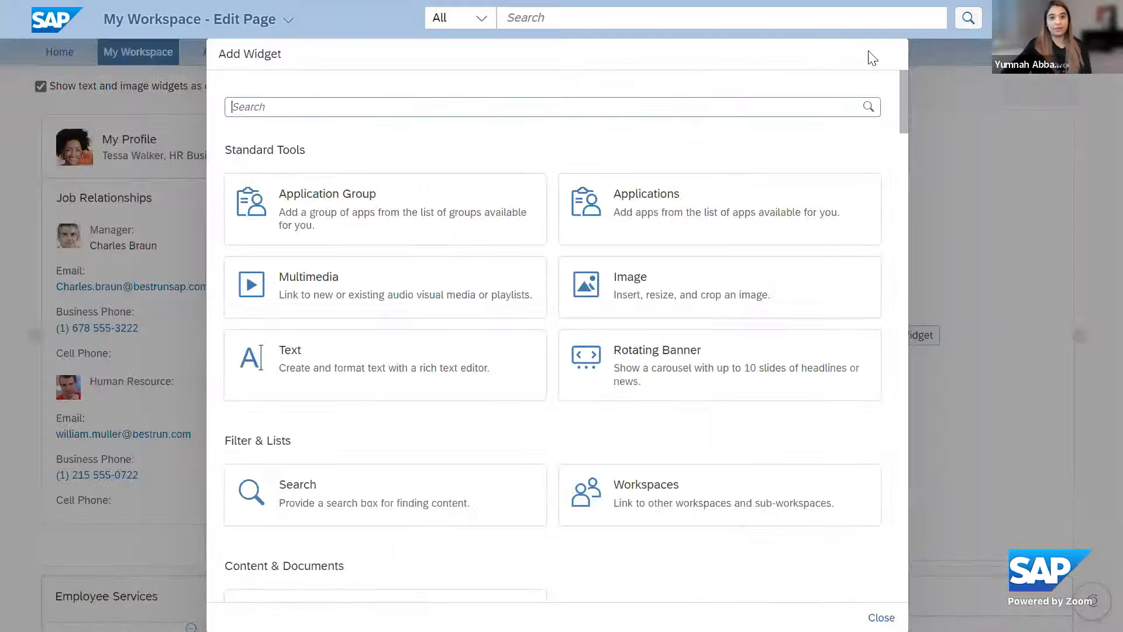
pyautogui.scroll(-10, 860, 62)
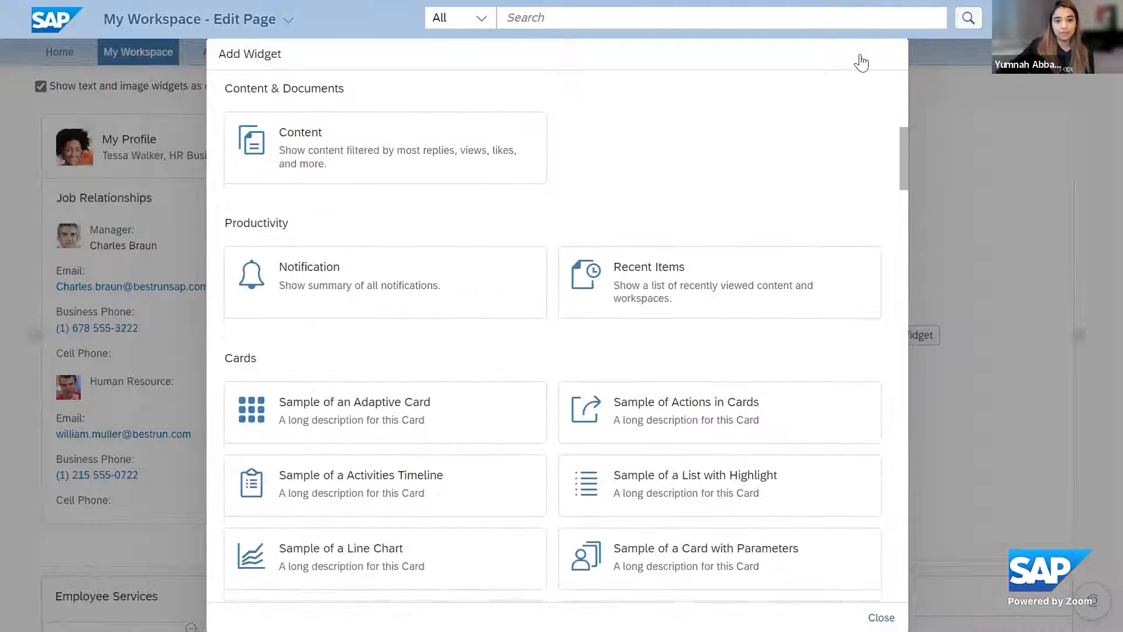
pyautogui.scroll(10, 685, 372)
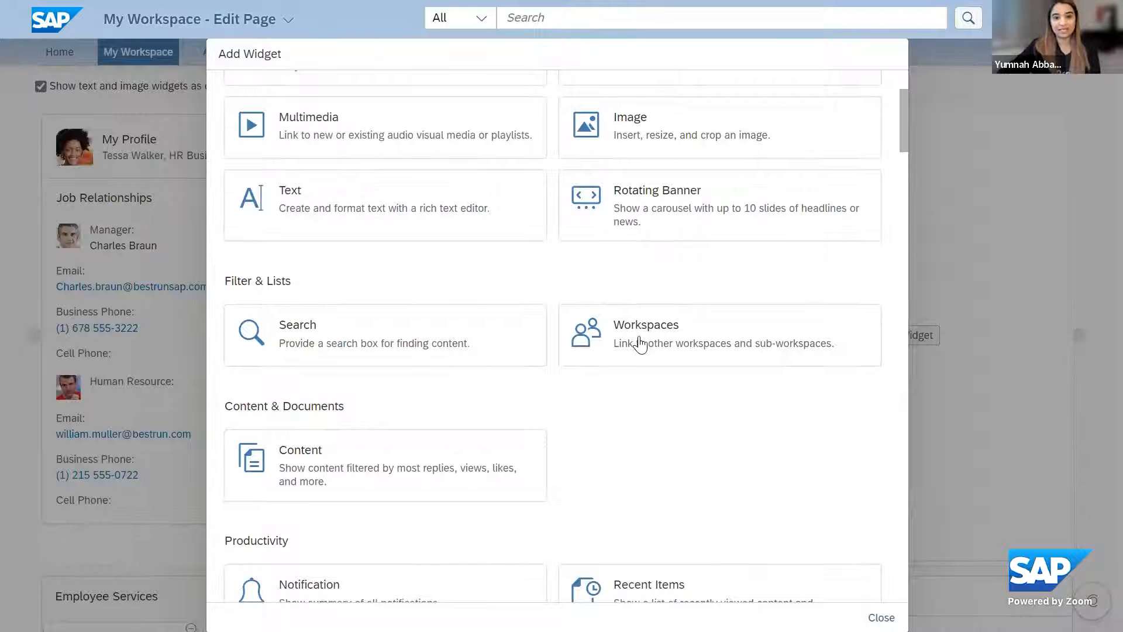
pyautogui.click(641, 345)
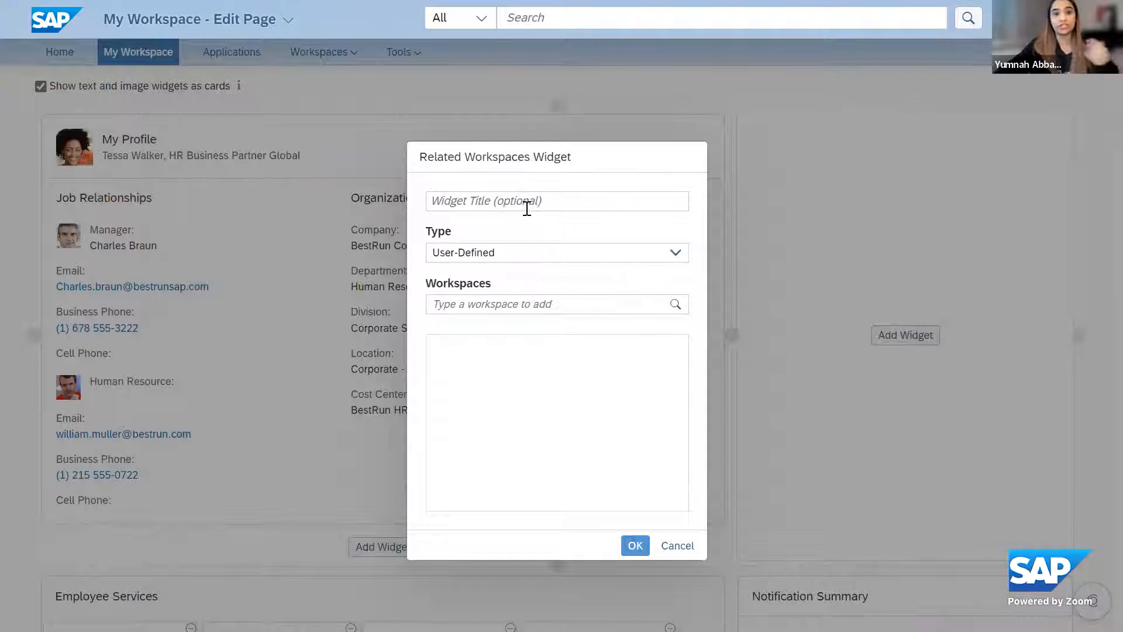
# Find the Parental Leave workspace and add it to the user-defined Related Workspaces widget
pyautogui.click(503, 303)
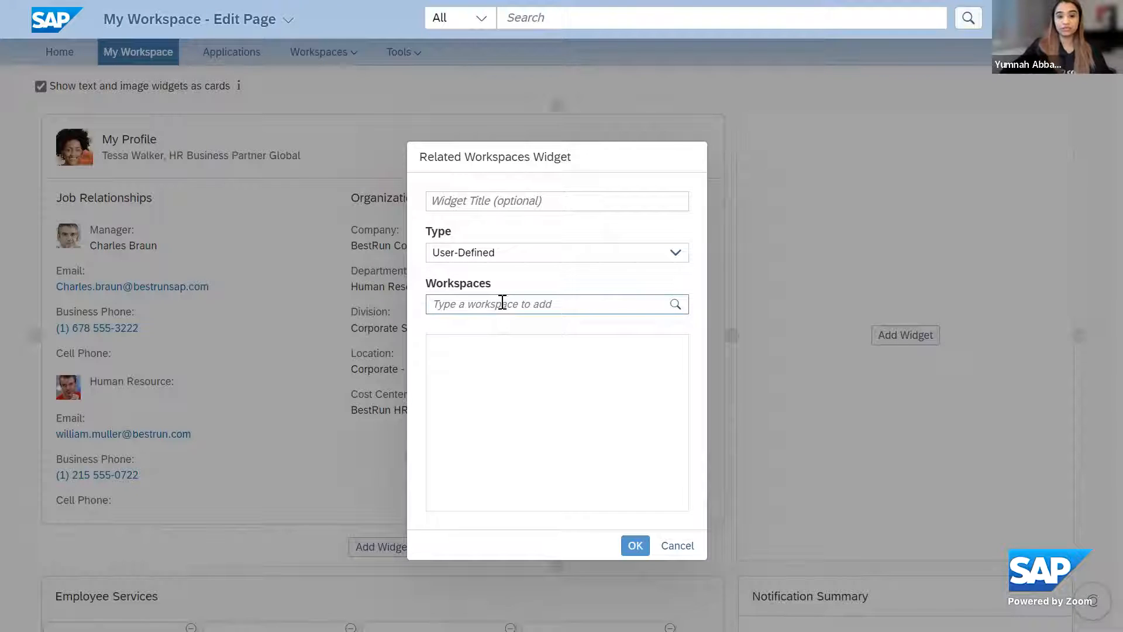
pyautogui.write('parenta')
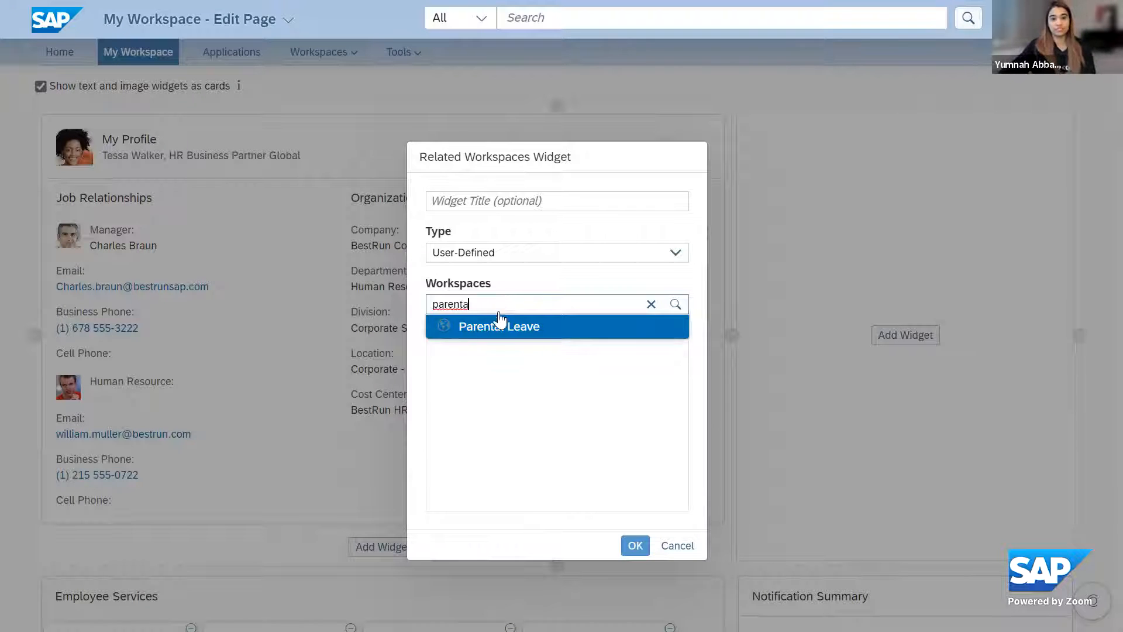
pyautogui.click(496, 328)
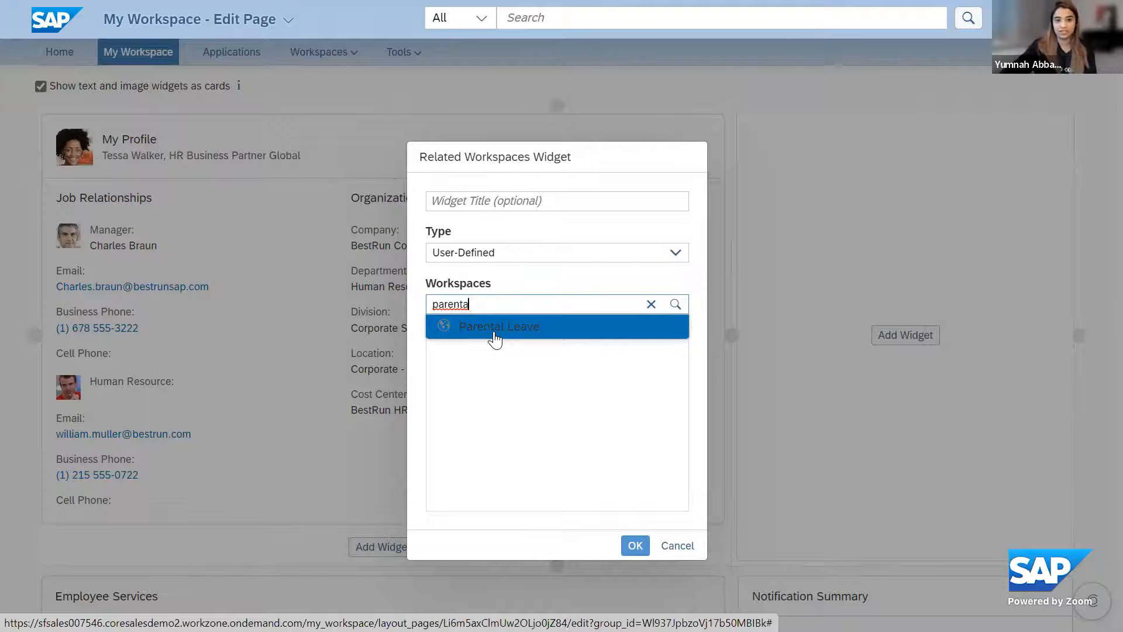
pyautogui.click(495, 335)
pyautogui.click(495, 300)
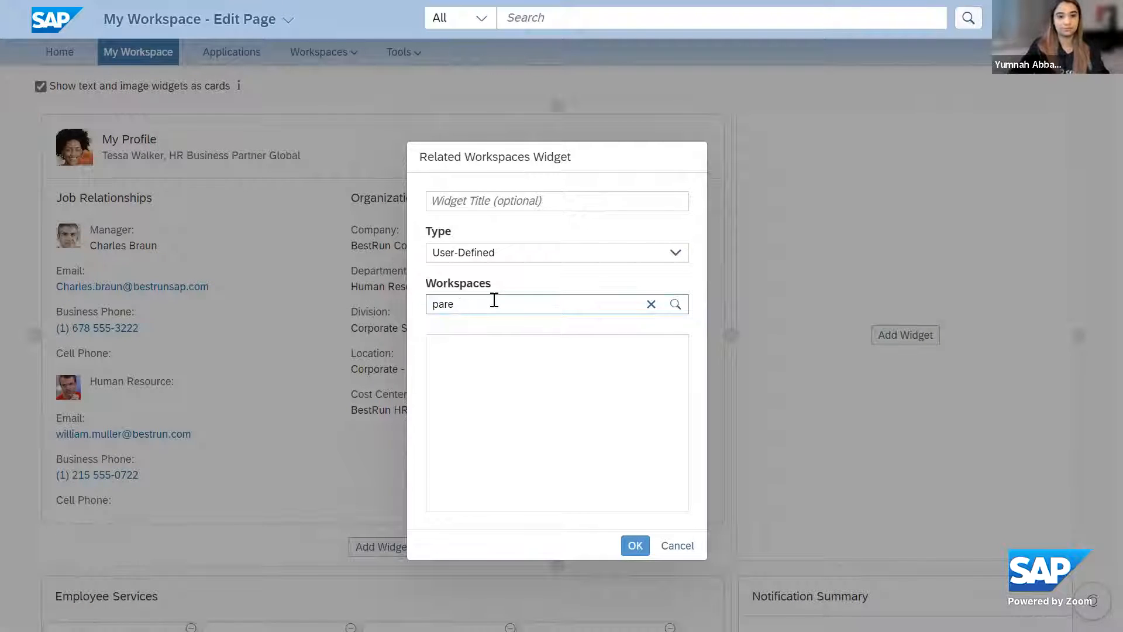
pyautogui.write('nt')
pyautogui.click(508, 326)
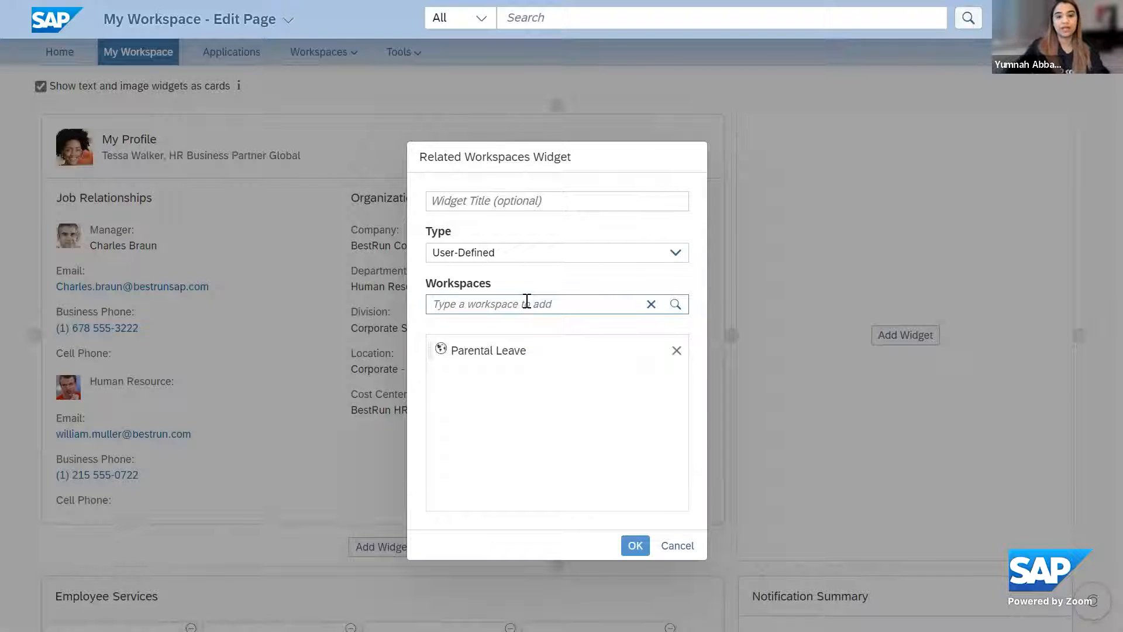
# Add Onboarding Workspace to the widget's workspaces and place the untitled widget on the page
pyautogui.write('onb')
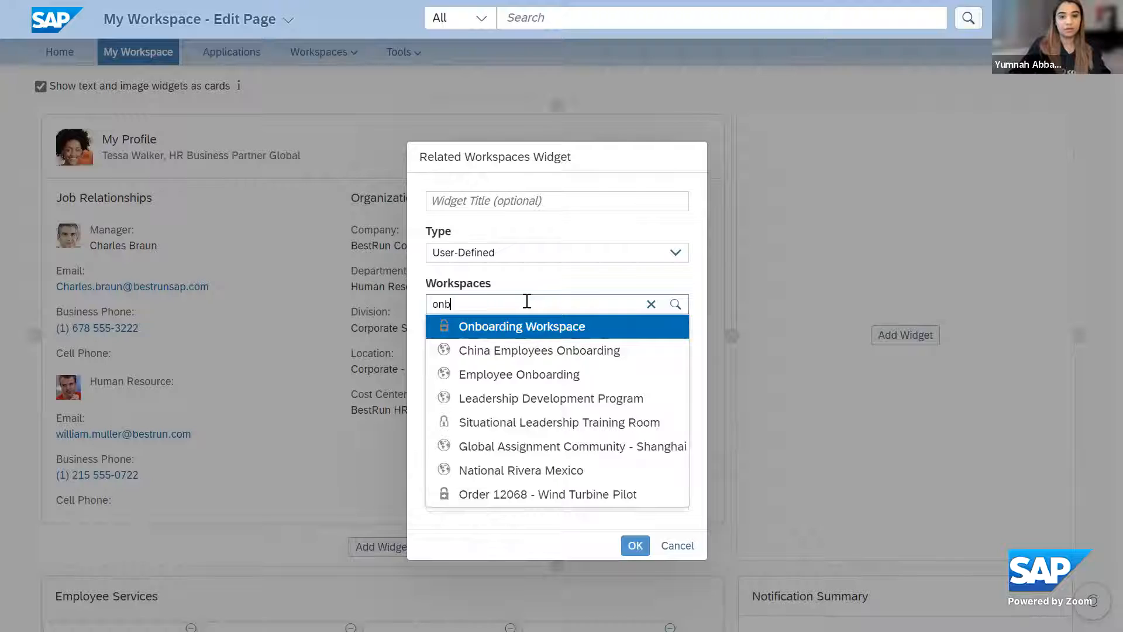
pyautogui.click(539, 332)
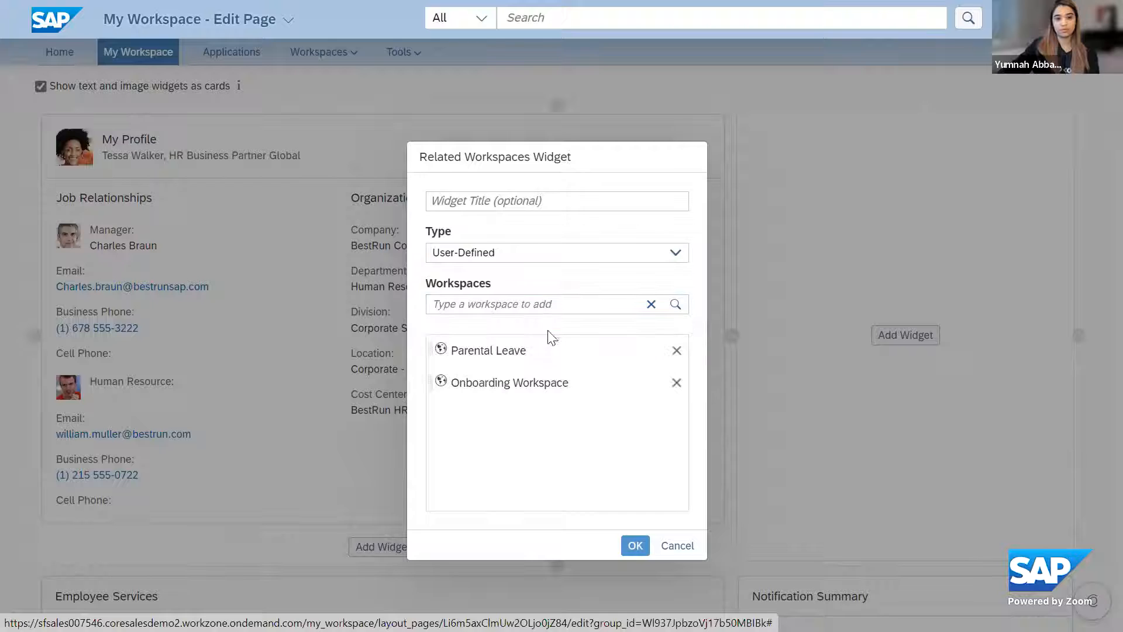
pyautogui.click(635, 546)
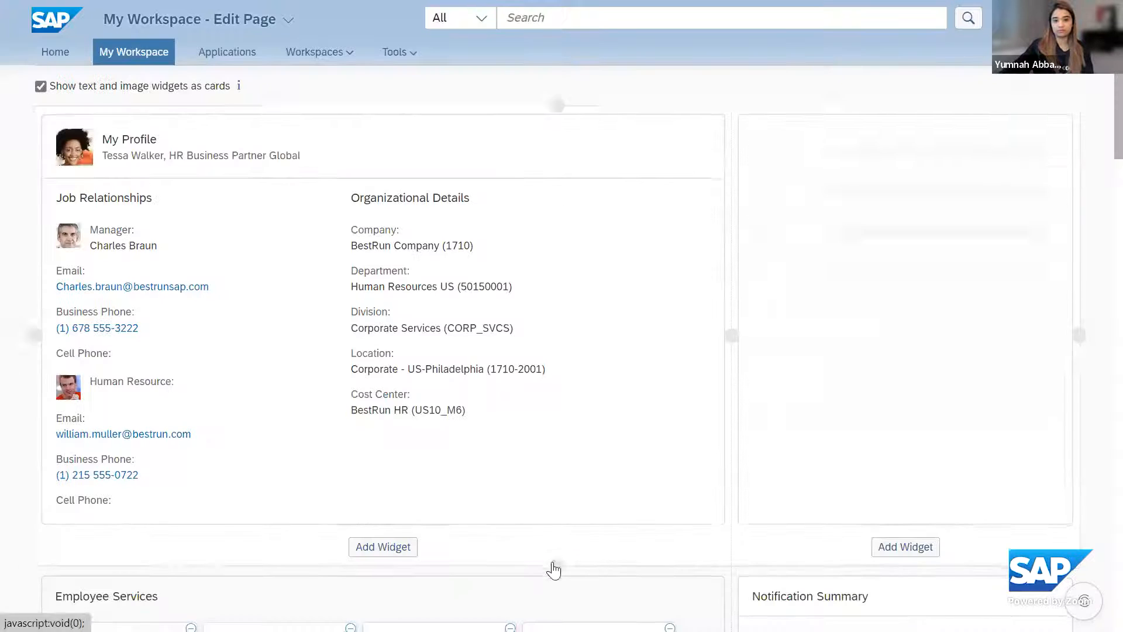
# Review the page layout from the page header through My Profile to Employee Services and Notification Summary
pyautogui.scroll(3, 798, 422)
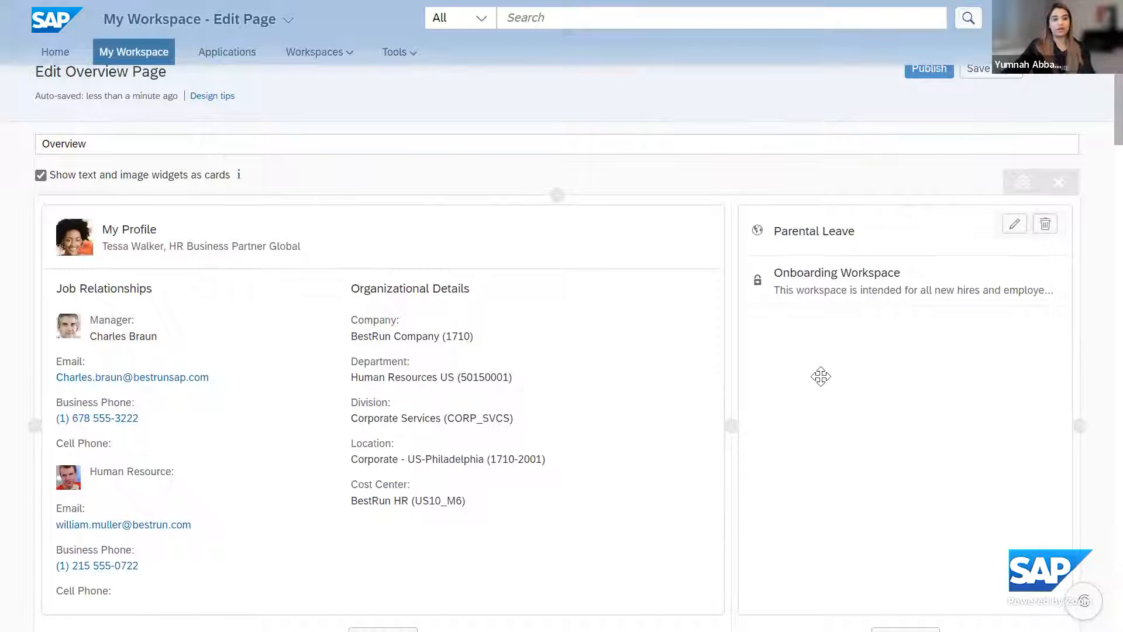
pyautogui.scroll(3, 44, 154)
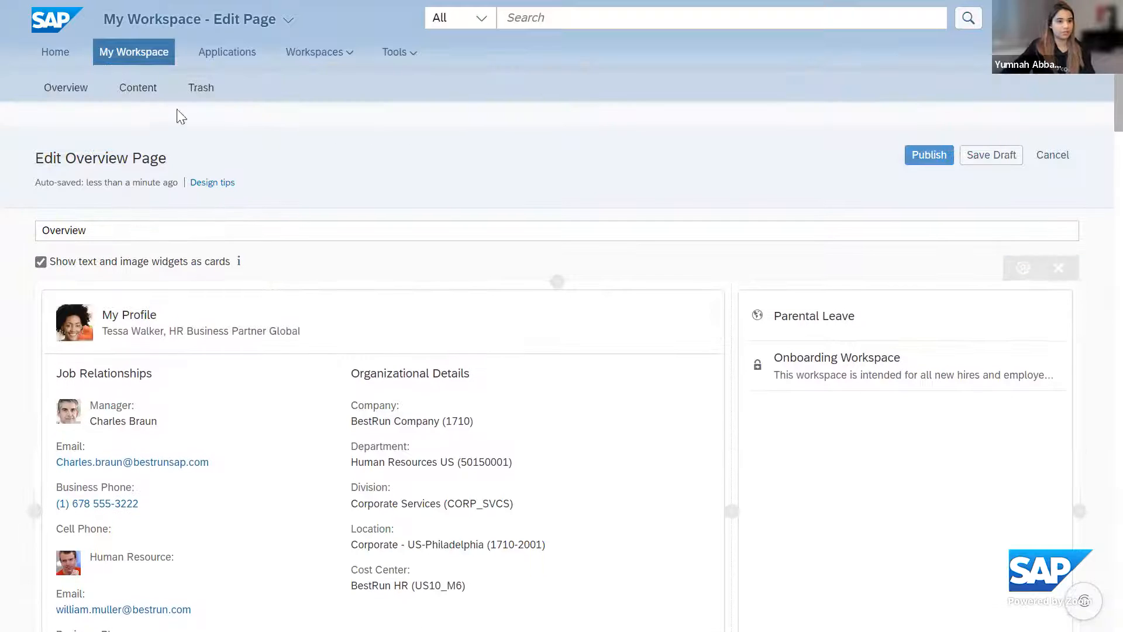
pyautogui.scroll(-5, 857, 444)
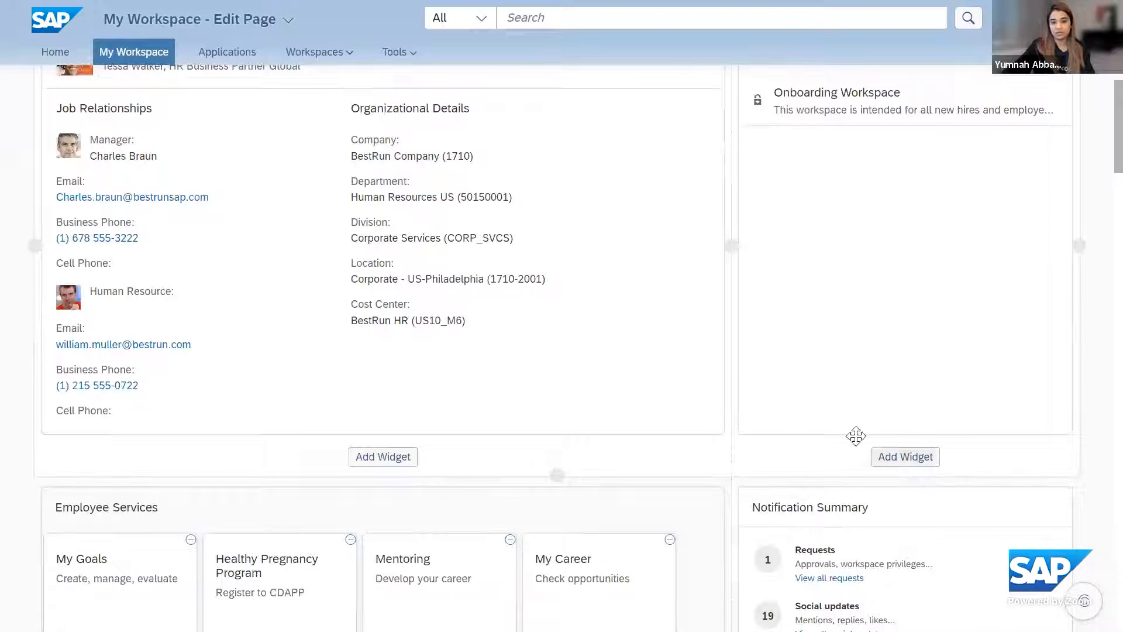
pyautogui.scroll(3, 869, 420)
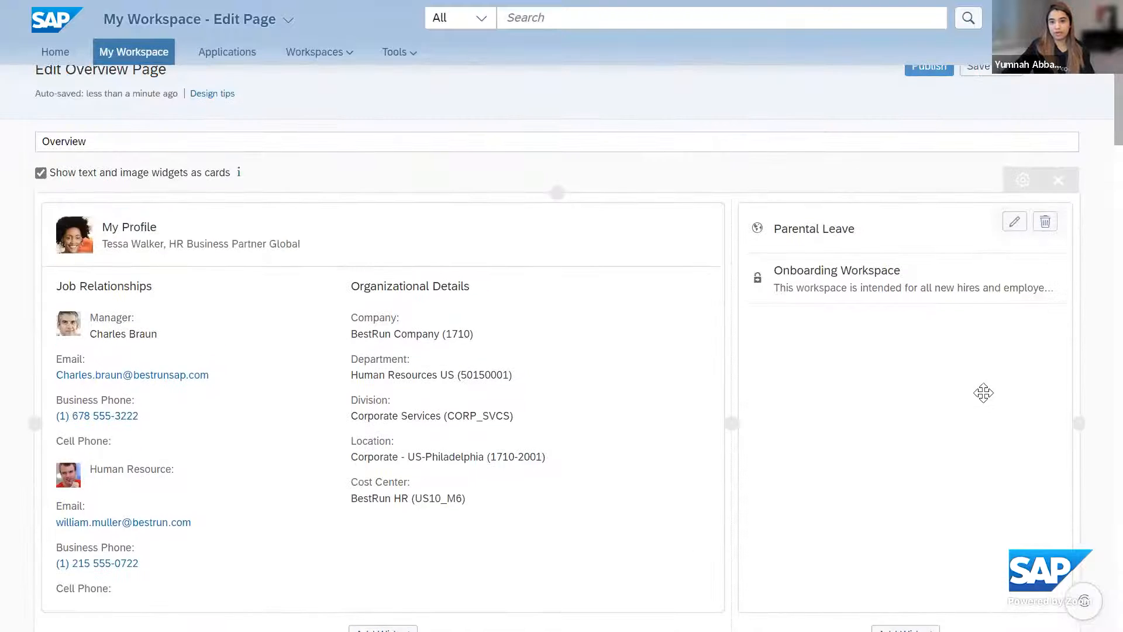
pyautogui.scroll(-2, 965, 427)
pyautogui.scroll(2, 965, 426)
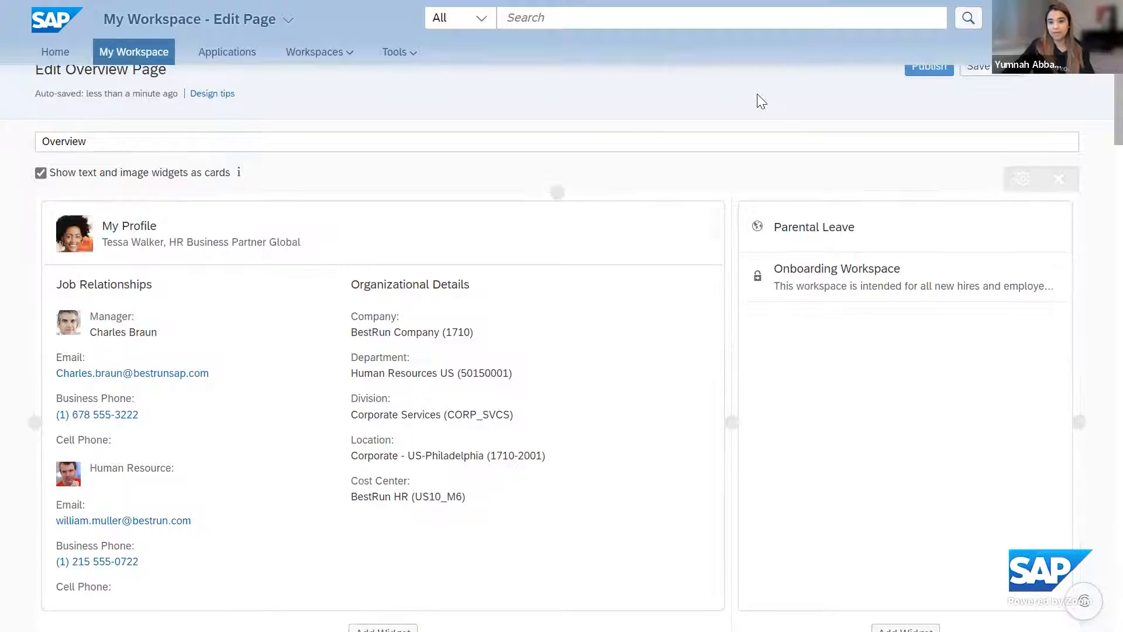
pyautogui.scroll(-10, 878, 380)
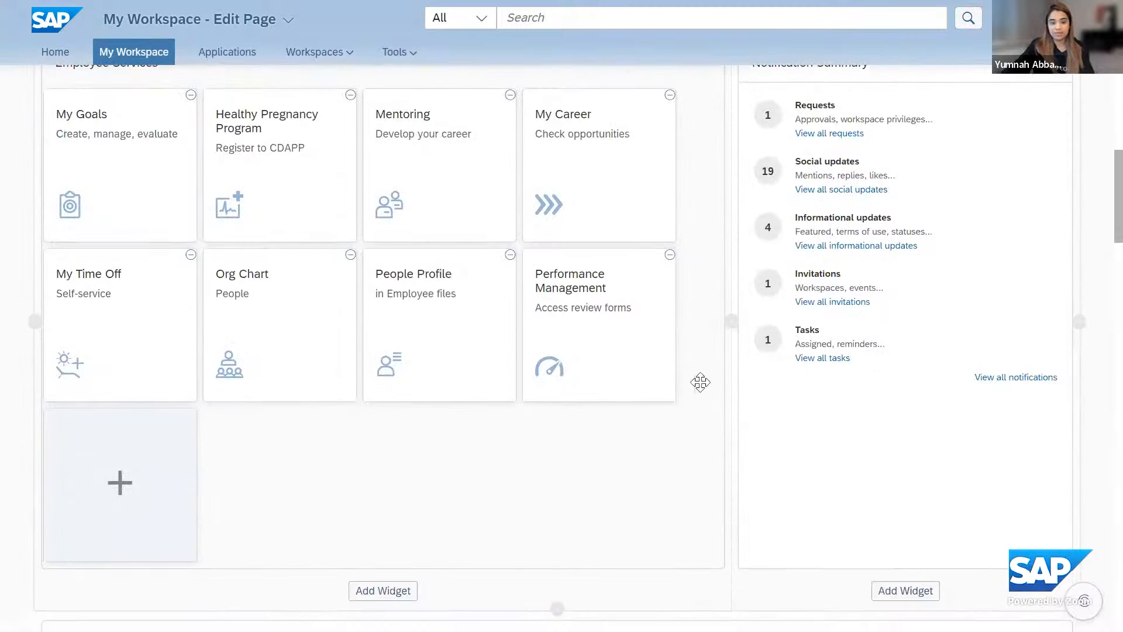
# Insert a column between My Profile and the workspaces list and add an Image widget with 292171_GettyImages-170729806_small_jpg.jpg
pyautogui.scroll(8, 720, 233)
pyautogui.scroll(3, 843, 257)
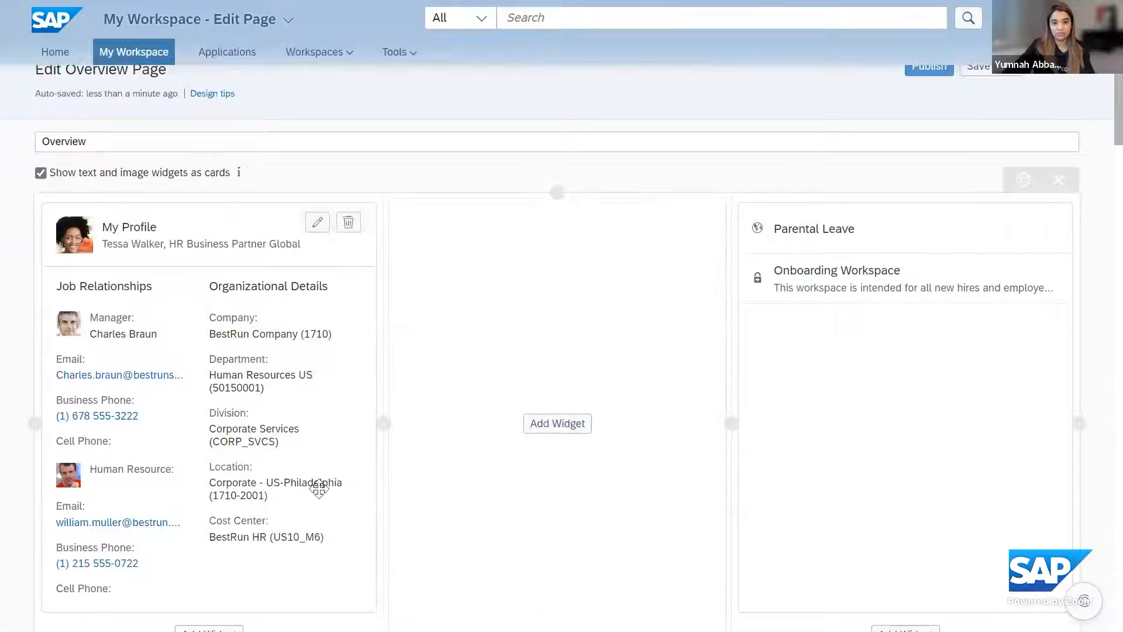
pyautogui.click(561, 430)
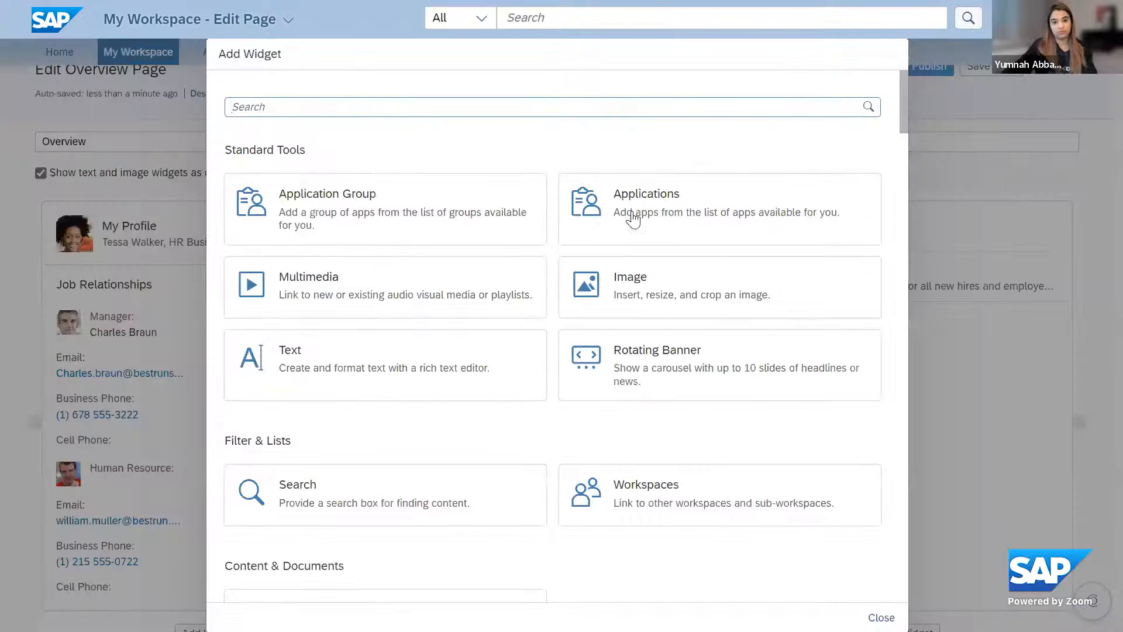
pyautogui.click(655, 304)
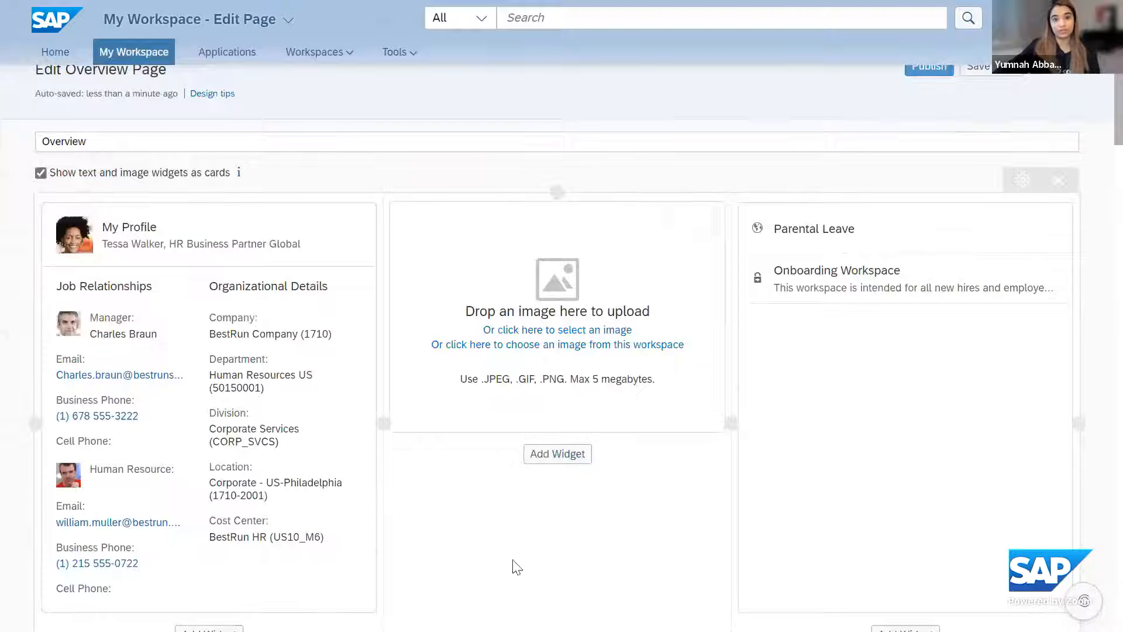
pyautogui.click(539, 332)
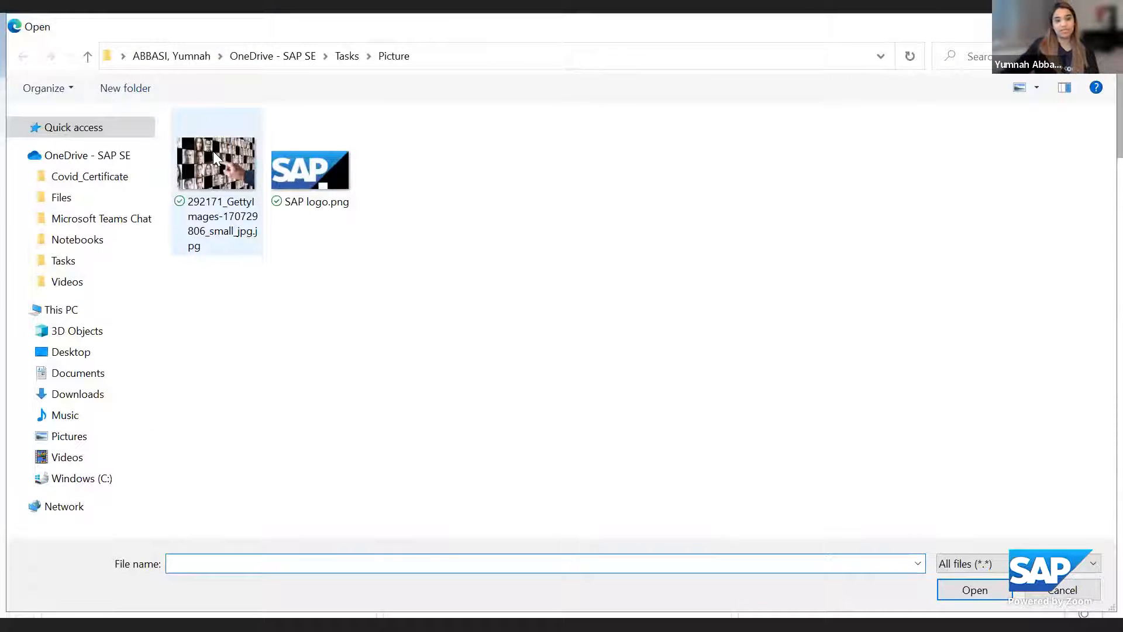
pyautogui.doubleClick(203, 199)
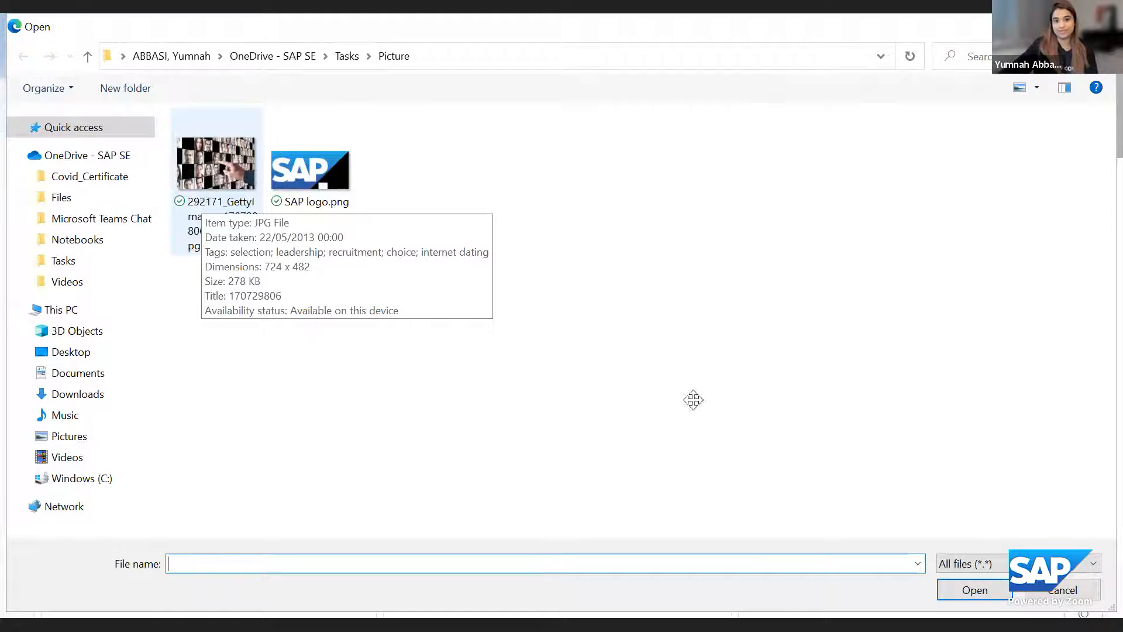
# Add a second Image widget below the first picture in the middle column and upload SAP logo.png to it
pyautogui.scroll(-1, 778, 374)
pyautogui.scroll(-1, 779, 374)
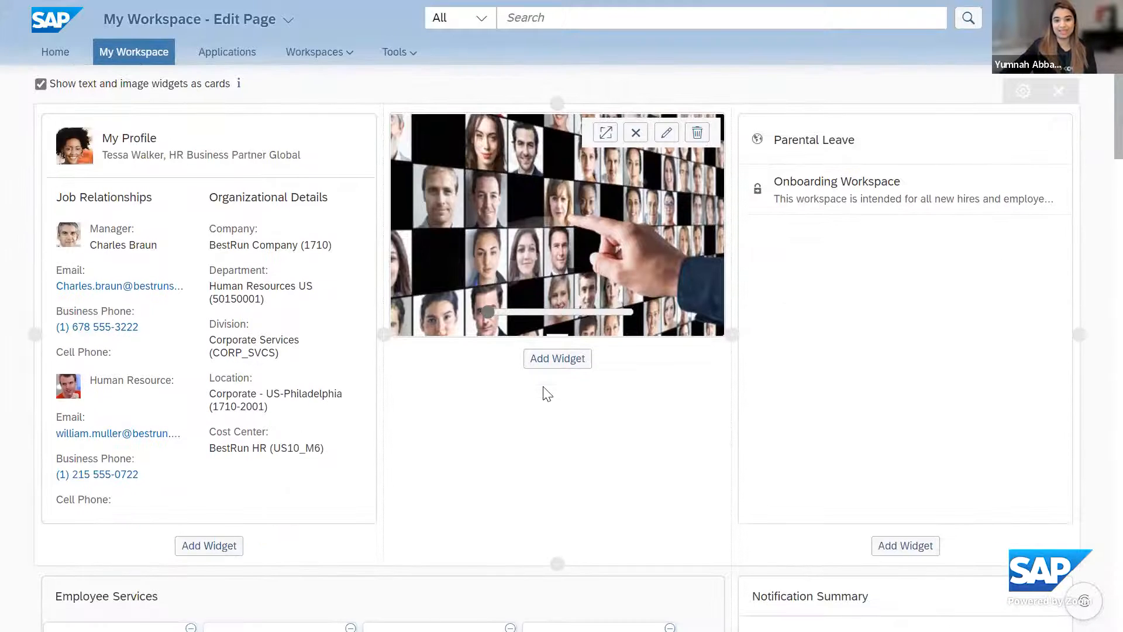
pyautogui.click(555, 359)
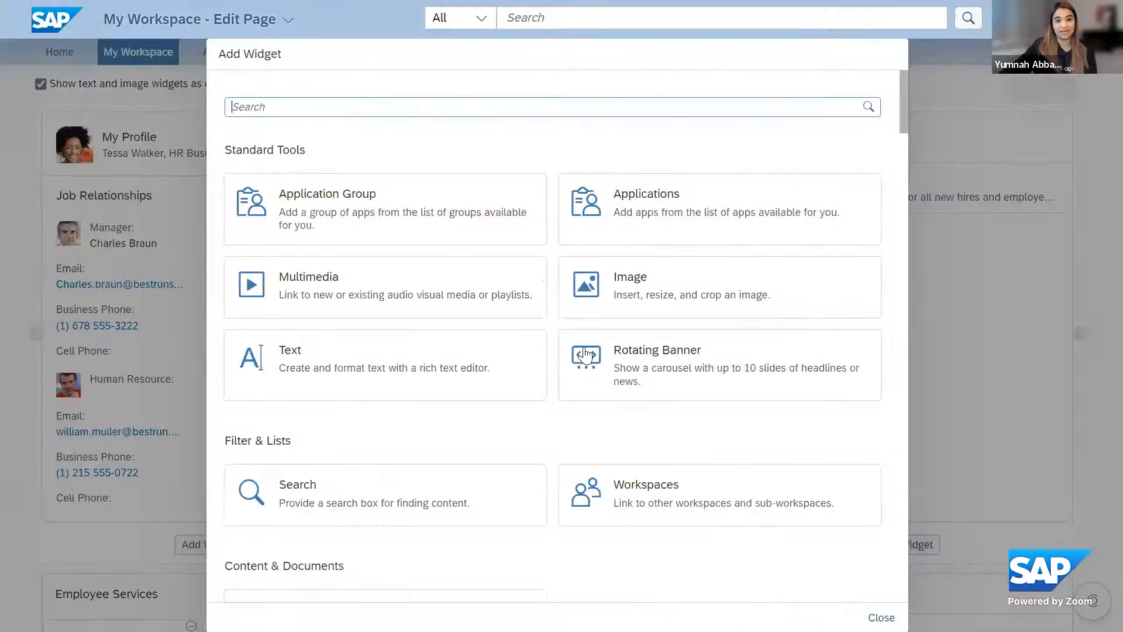
pyautogui.click(646, 303)
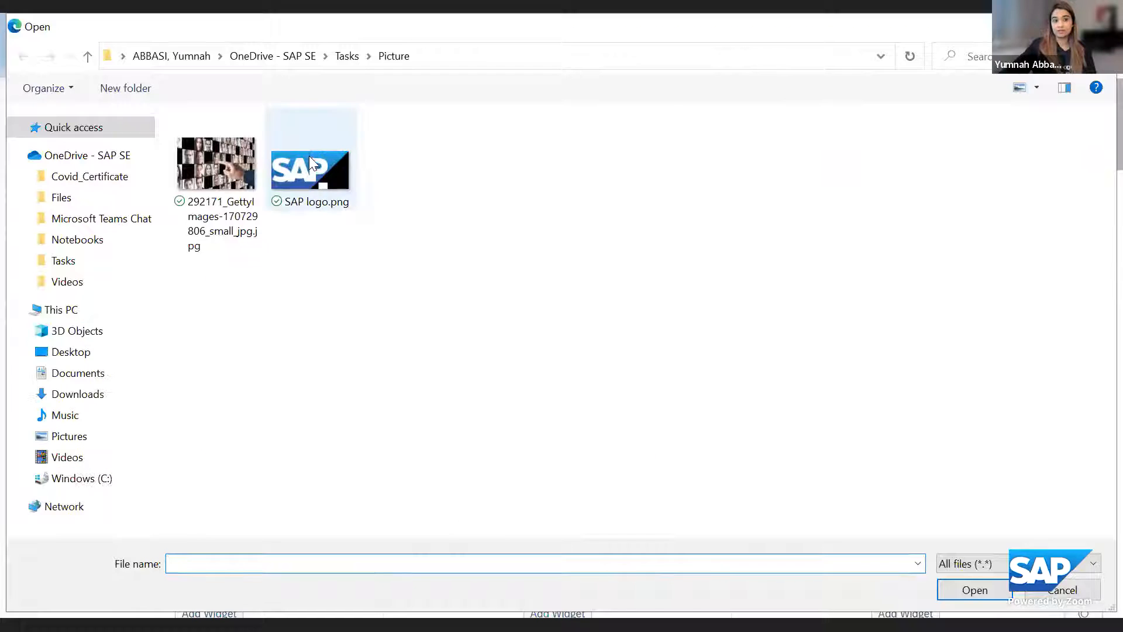
pyautogui.click(310, 165)
pyautogui.doubleClick(309, 158)
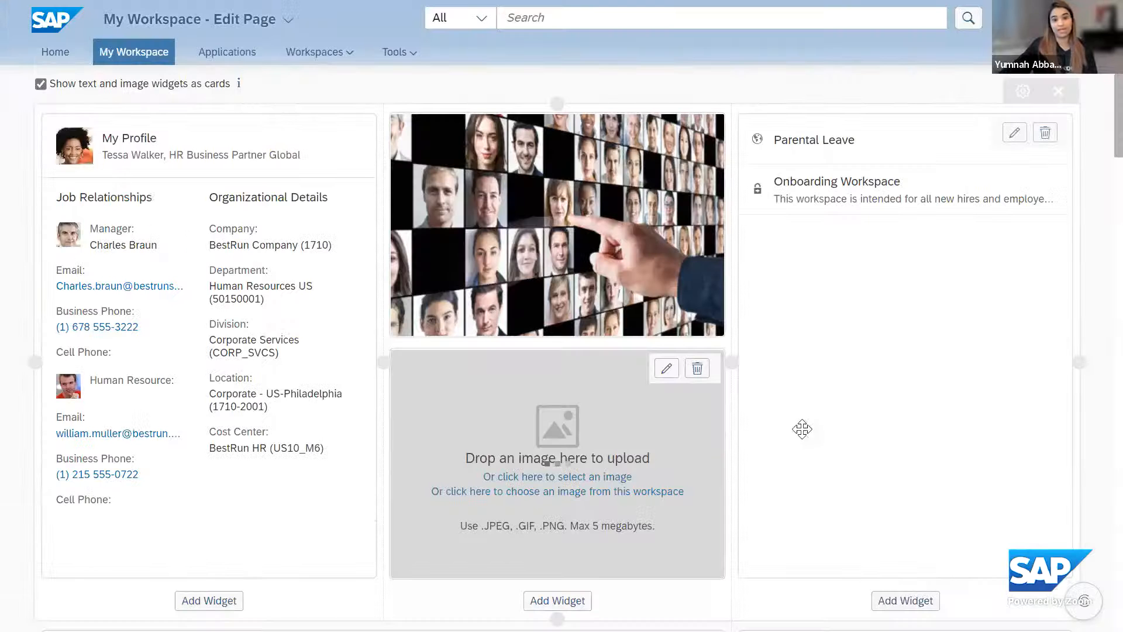
# Check the edited layout and publish the Overview page
pyautogui.scroll(-3, 883, 267)
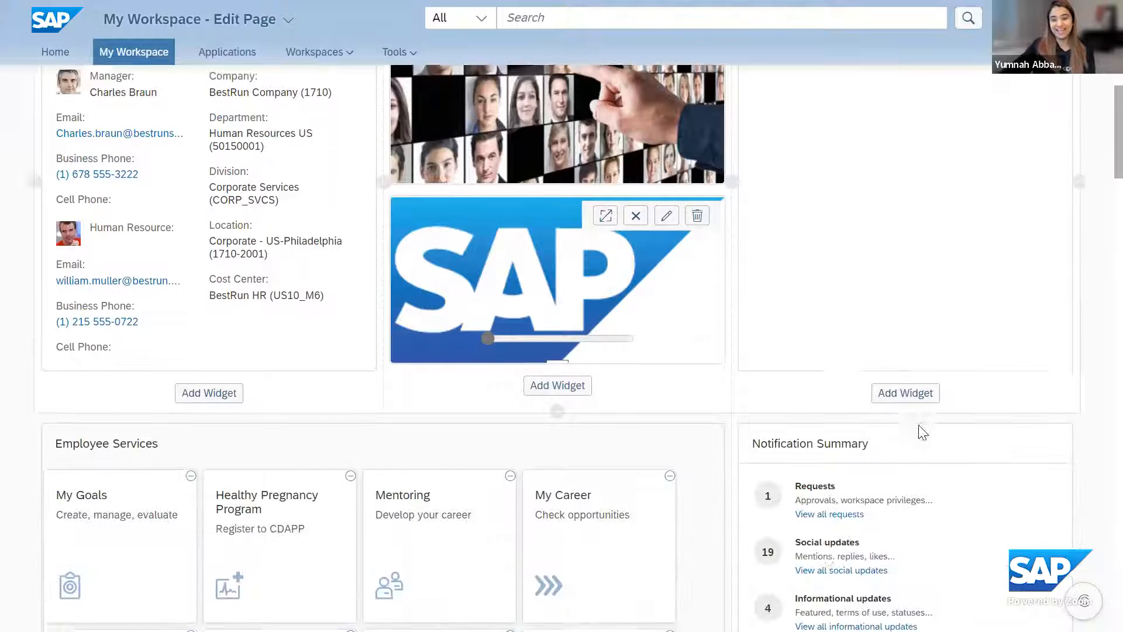
pyautogui.scroll(5, 918, 293)
pyautogui.scroll(1, 920, 306)
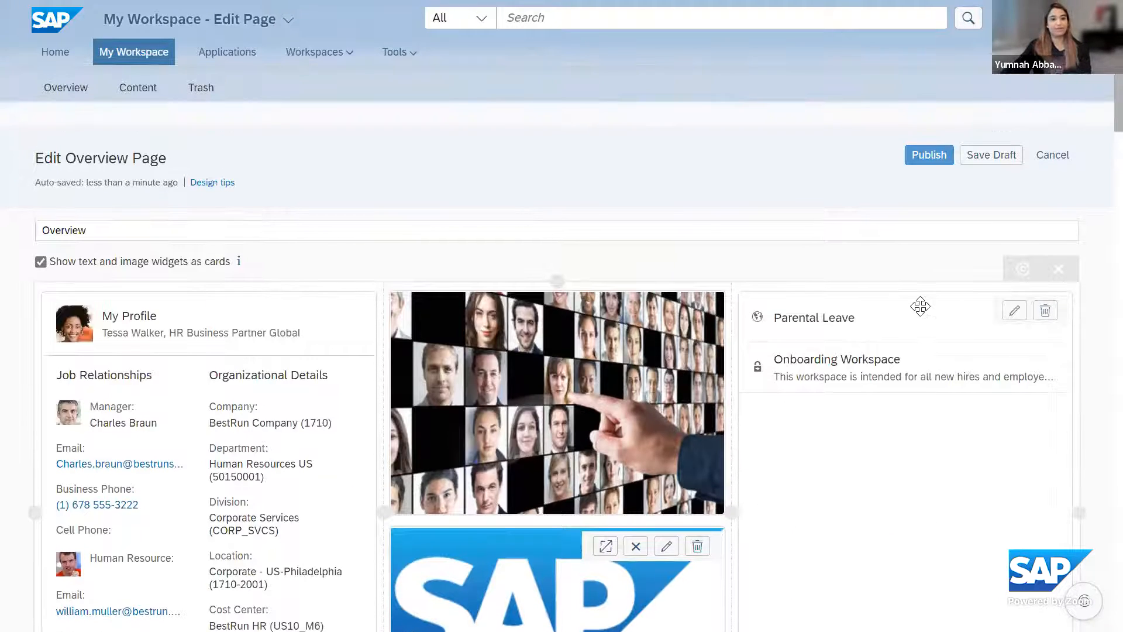
pyautogui.scroll(-3, 915, 309)
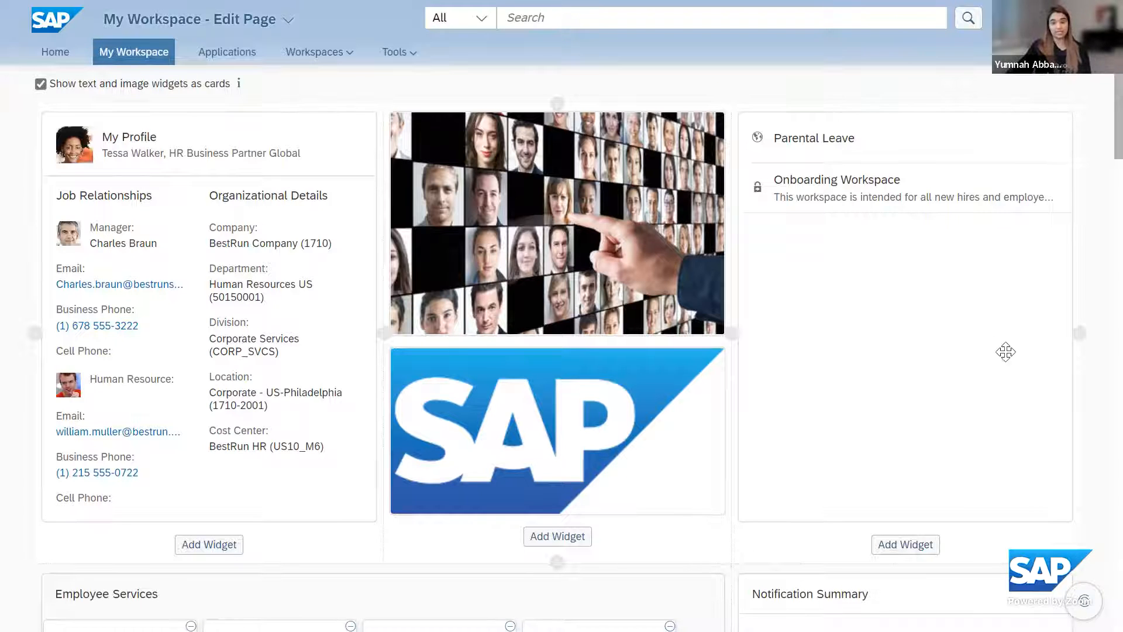
pyautogui.scroll(3, 1007, 352)
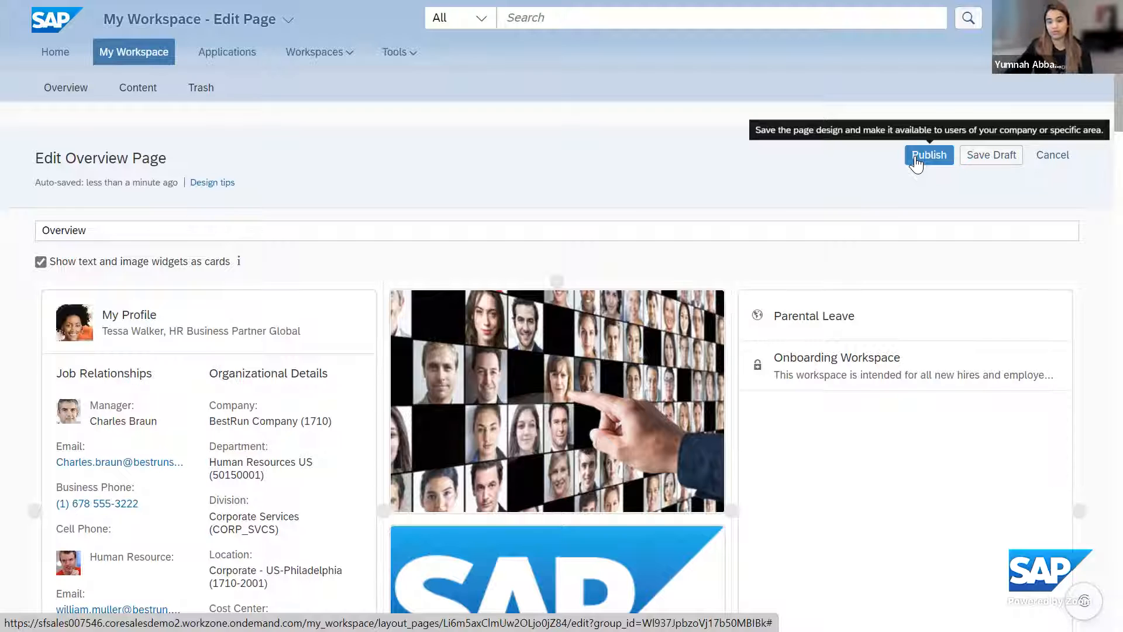
pyautogui.click(916, 163)
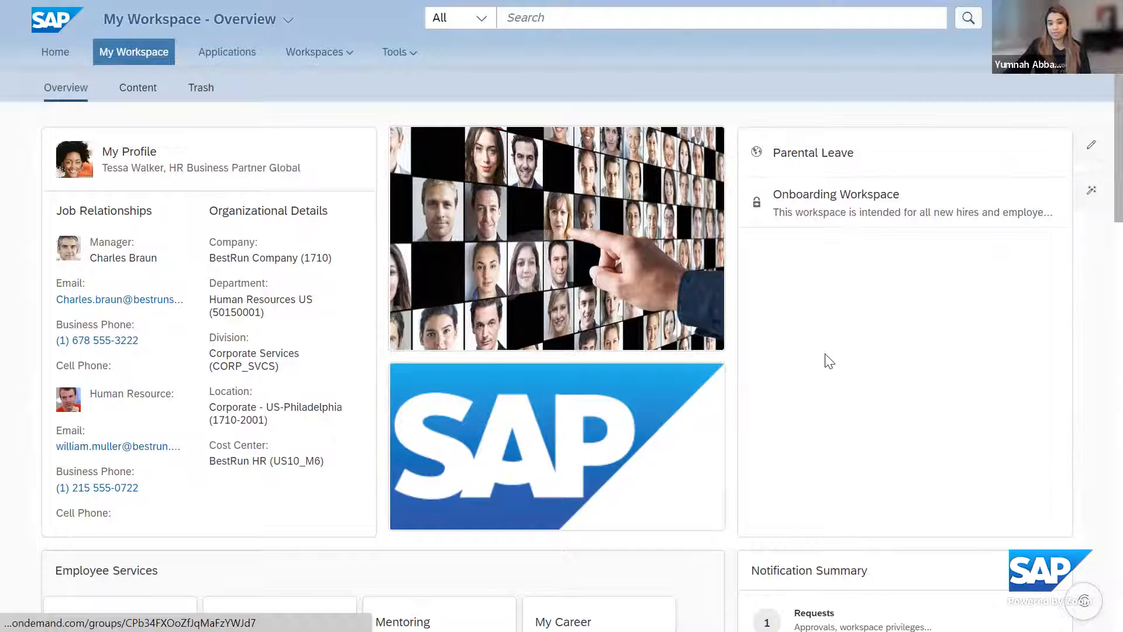
# Review the published Overview page down to the SAP TechEd video and open the Parental Leave workspace from the workspaces list
pyautogui.scroll(-4, 826, 358)
pyautogui.scroll(-3, 799, 524)
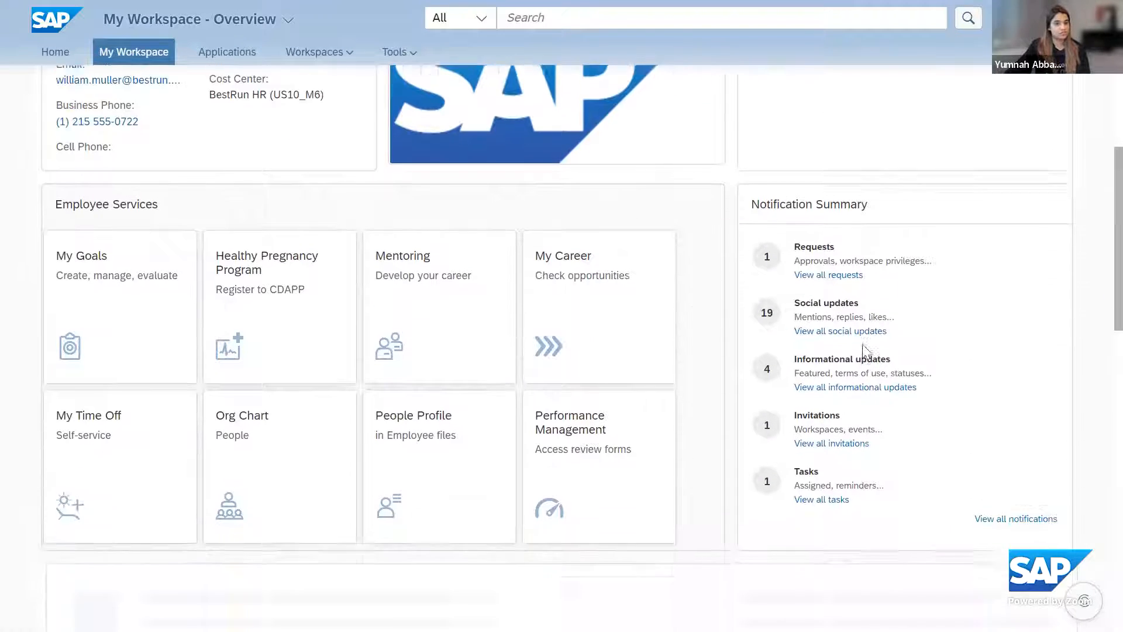
pyautogui.scroll(-12, 875, 328)
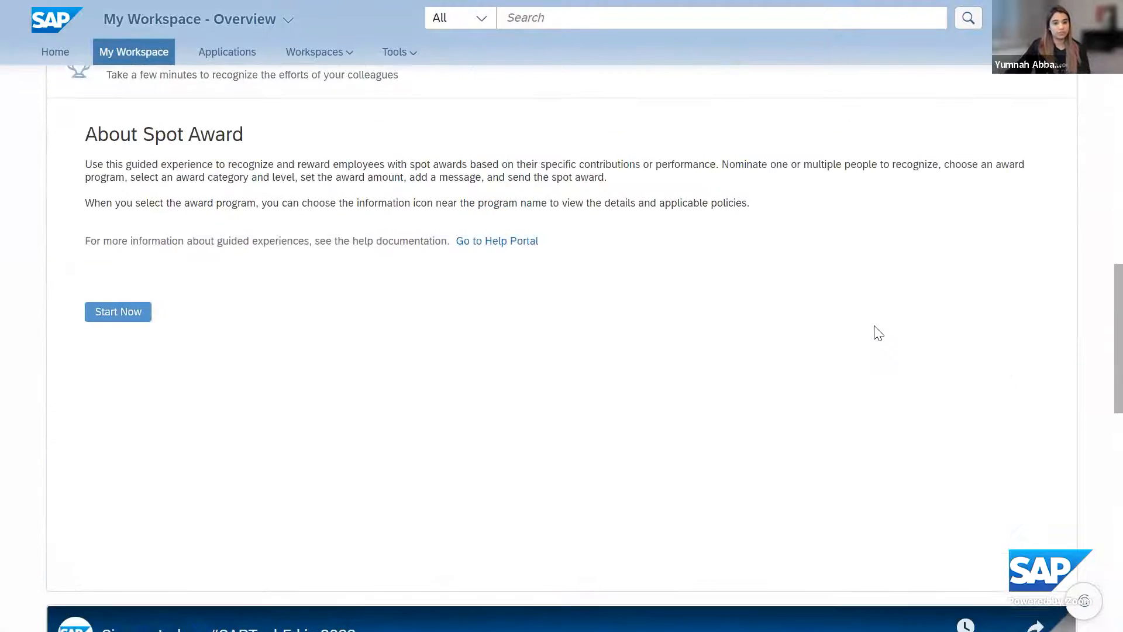
pyautogui.scroll(-5, 877, 332)
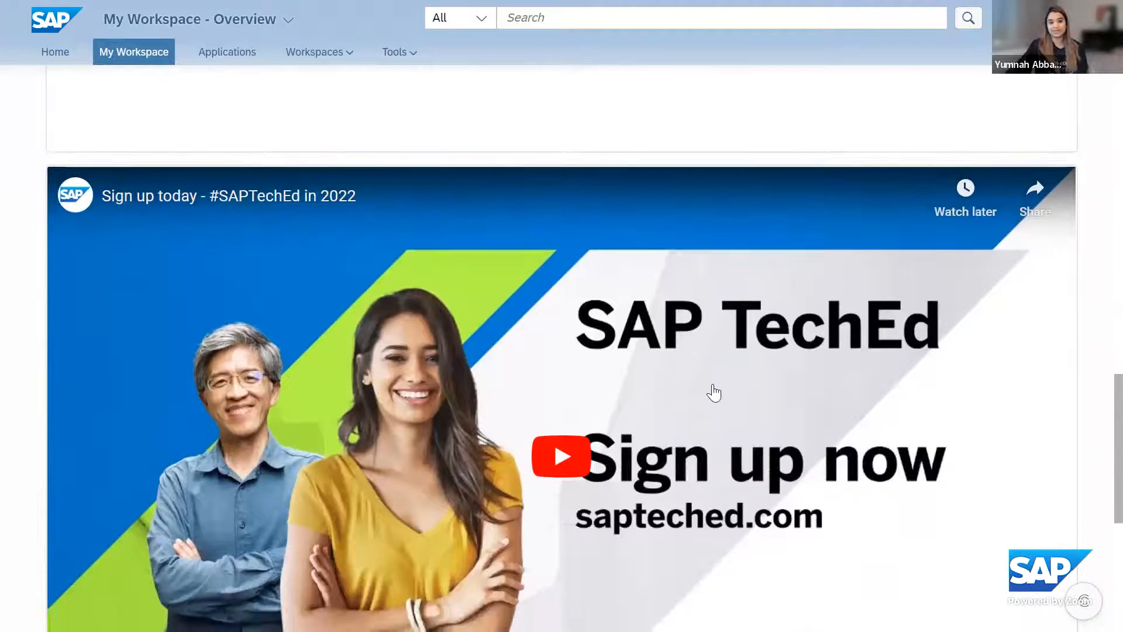
pyautogui.scroll(20, 713, 393)
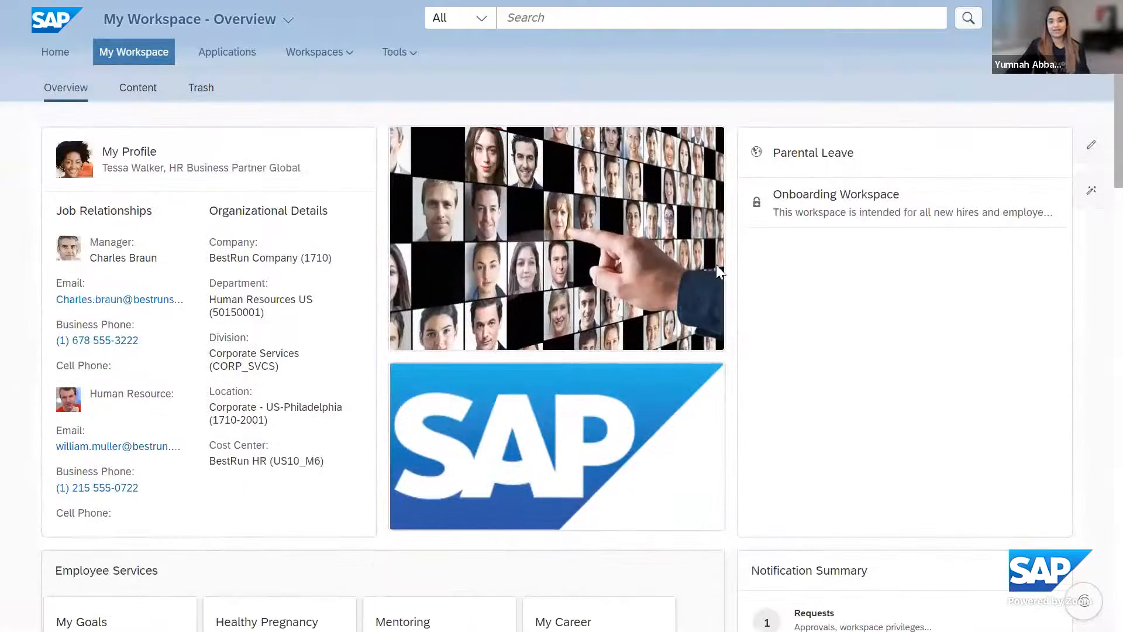
pyautogui.click(809, 157)
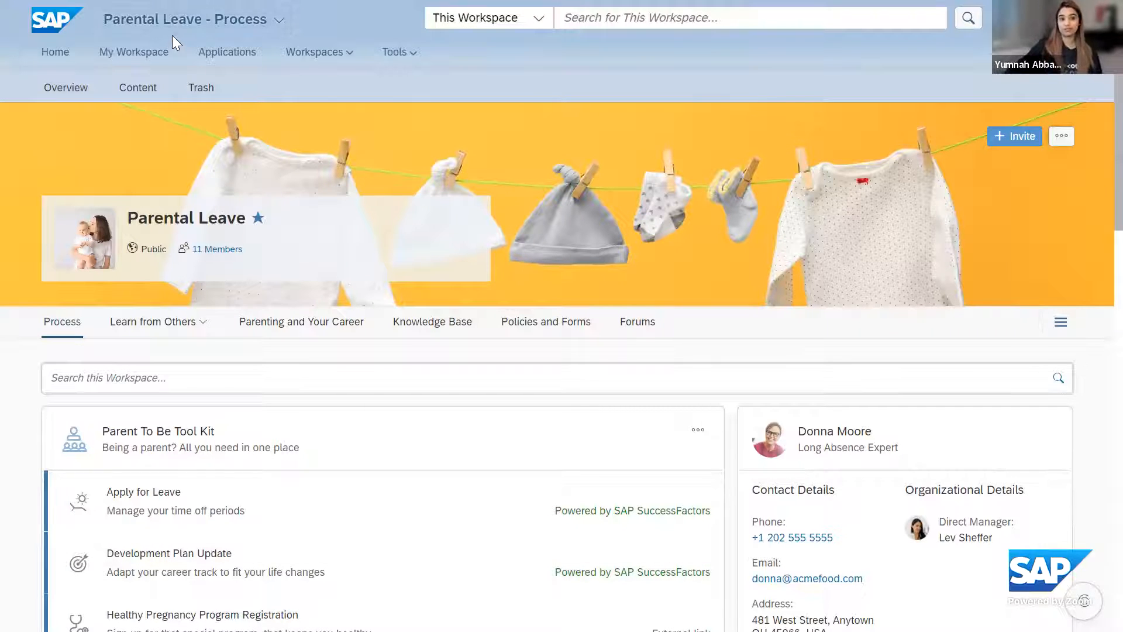
# Open the Applications page and look through the Employee Services, Manager Services and Purchasing app groups
pyautogui.click(216, 56)
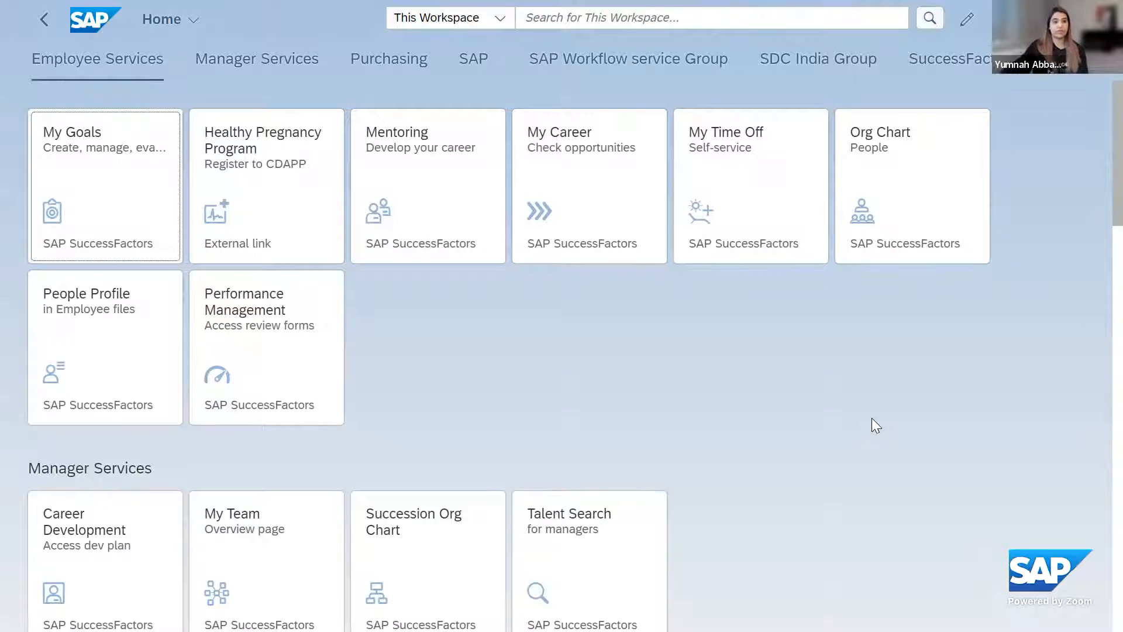
pyautogui.scroll(-4, 1026, 347)
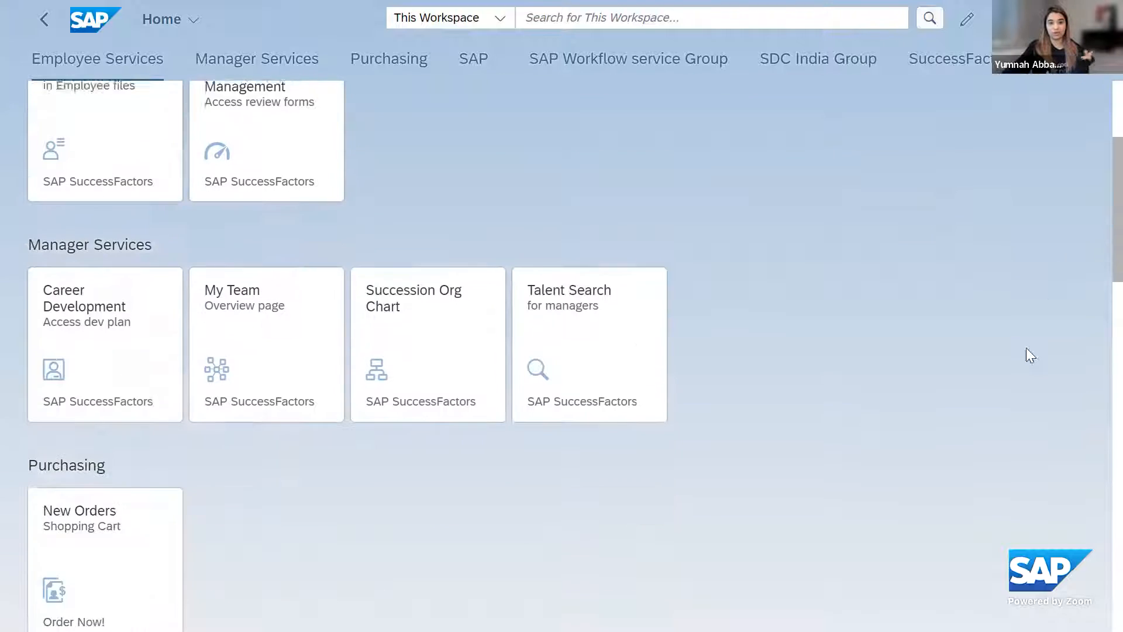
pyautogui.scroll(4, 946, 441)
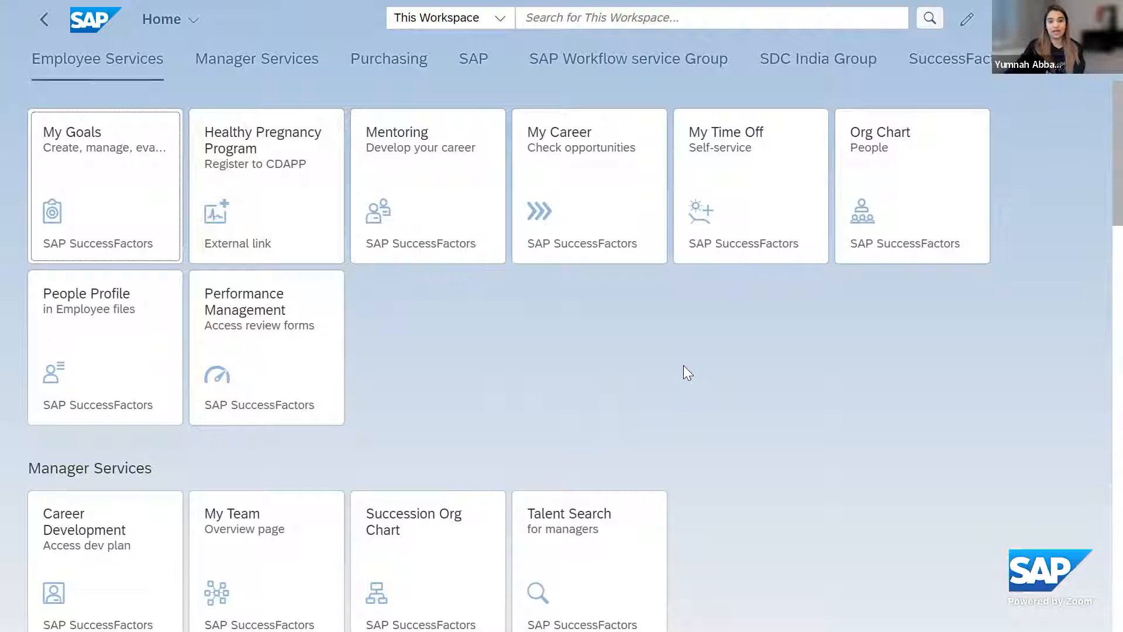
# Leave the Applications page and return to the Process page of the Parental Leave workspace
pyautogui.click(36, 35)
pyautogui.click(42, 45)
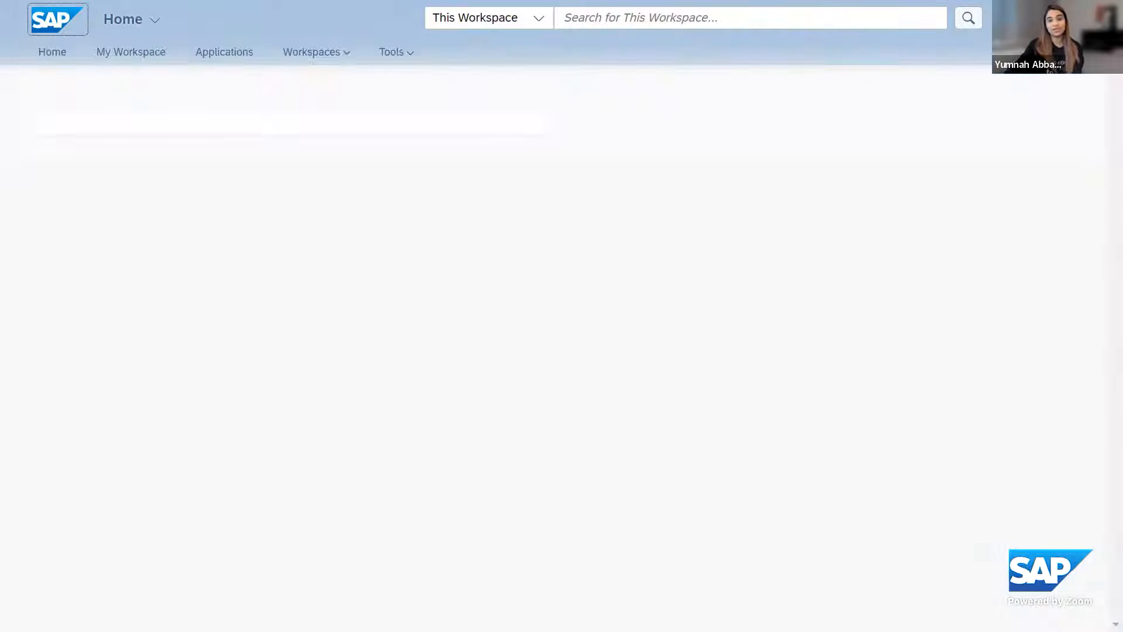
pyautogui.moveTo(183, 22)
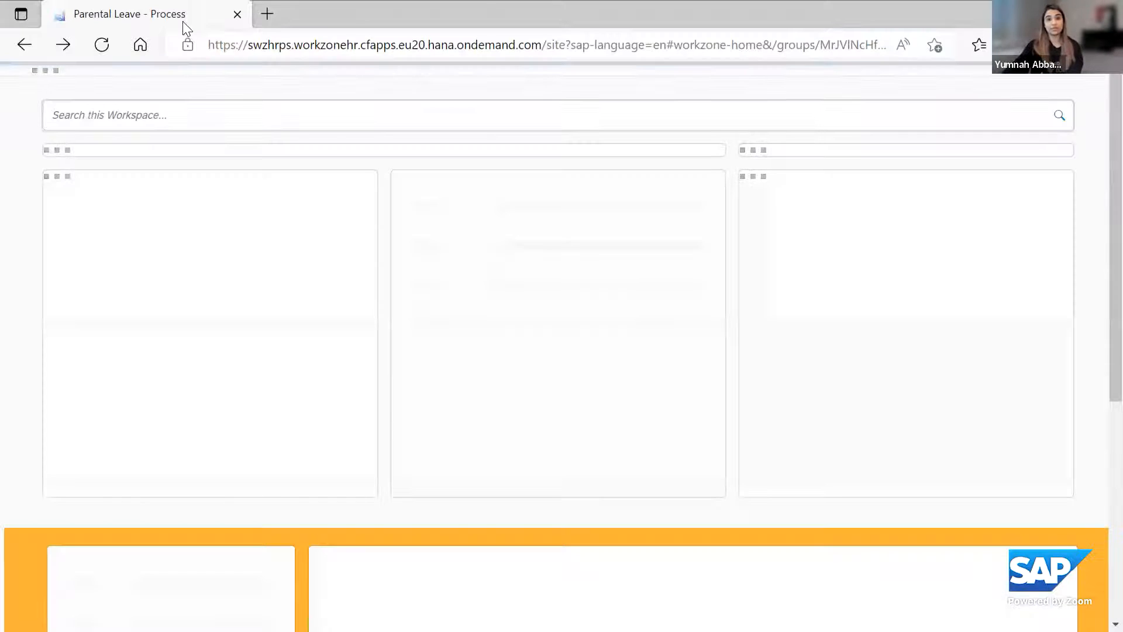